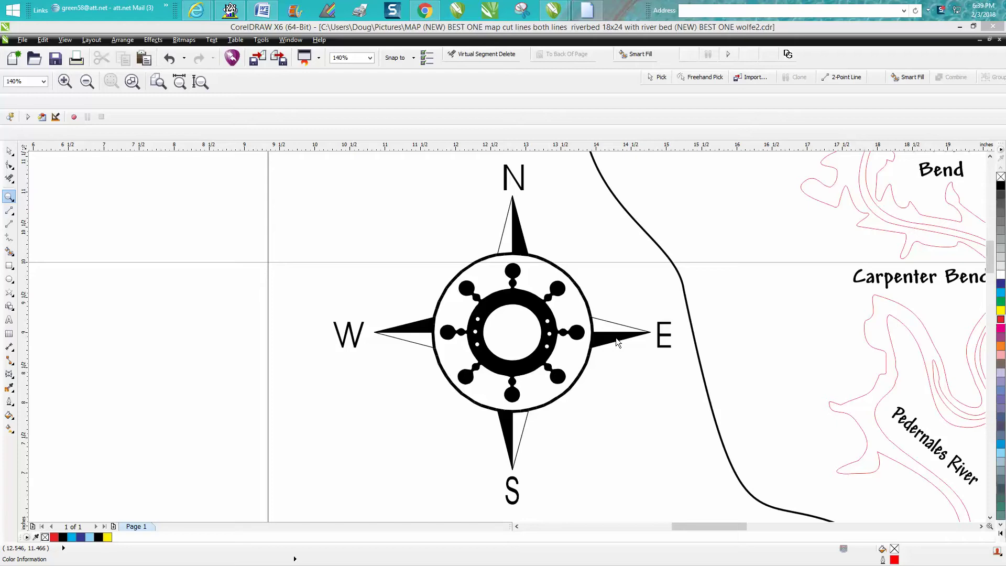
Step: Zoom out and frame the decorated compass and the plain compass side by side
scroll(615, 338, down, 2)
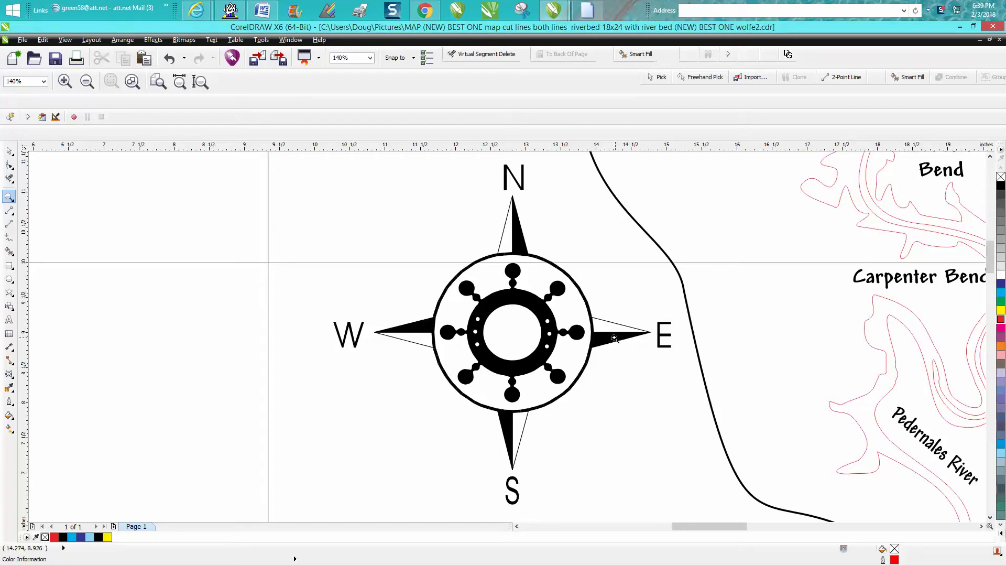
scroll(614, 338, down, 3)
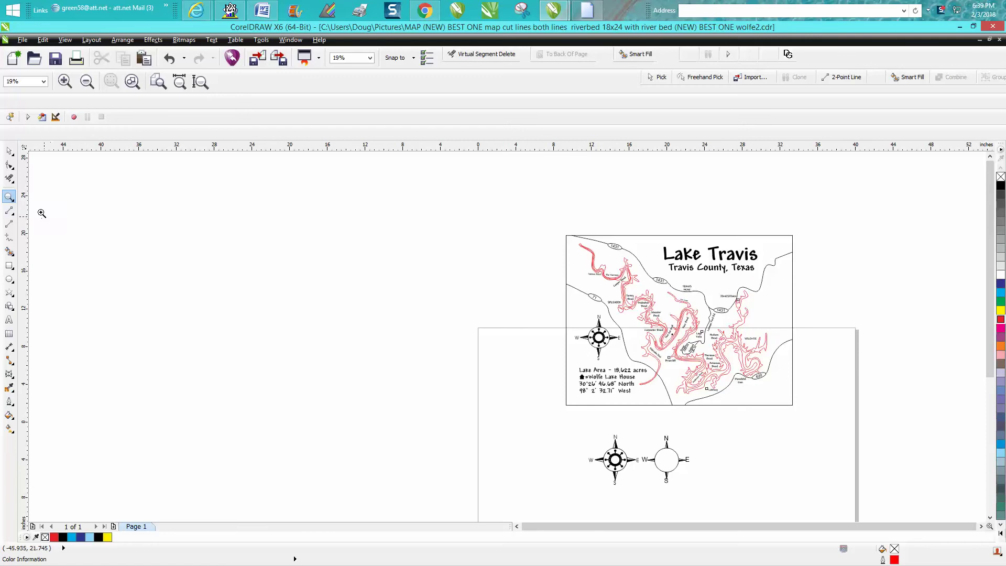
click(11, 199)
drag(570, 421, 724, 503)
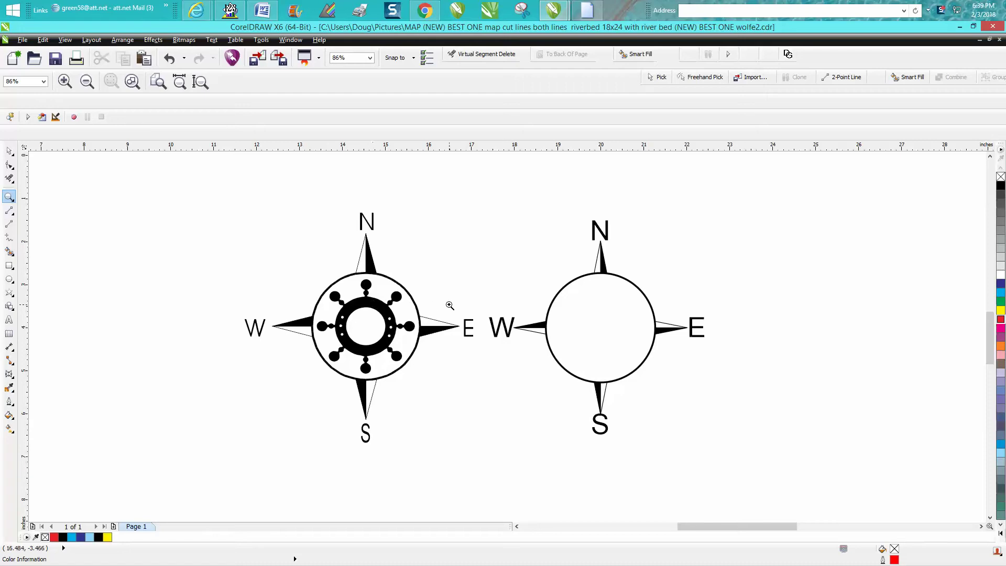
click(9, 151)
Step: Select the whole plain compass and move it further right
drag(493, 200, 577, 363)
drag(481, 195, 745, 469)
drag(601, 328, 841, 324)
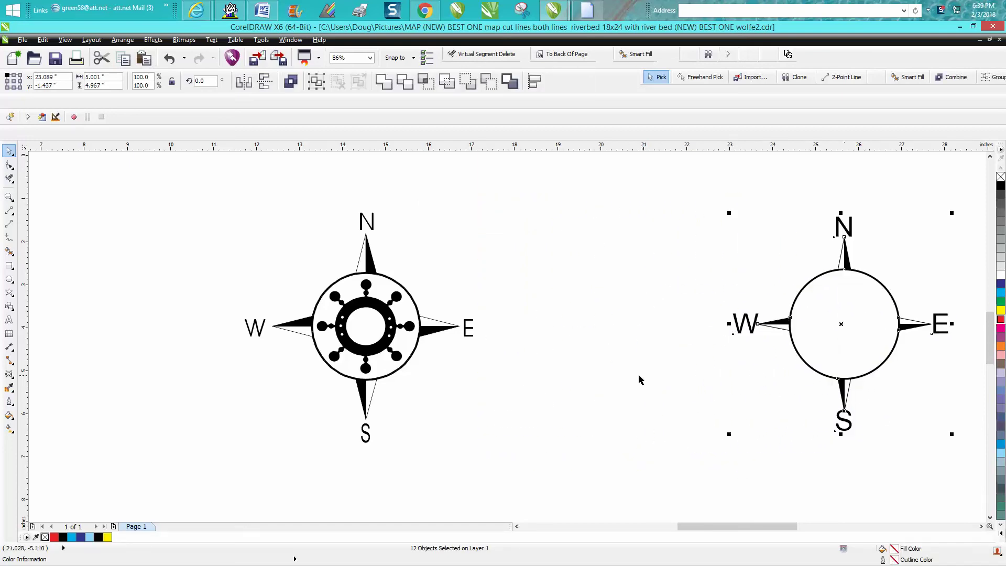
Step: Draw a circle left of the plain compass and nudge it up and left
click(9, 279)
drag(685, 292, 551, 373)
key(Left)
key(Left)
key(Left)
key(Left)
key(Left)
key(Up)
key(Up)
key(Up)
key(Up)
key(Up)
key(Up)
key(Up)
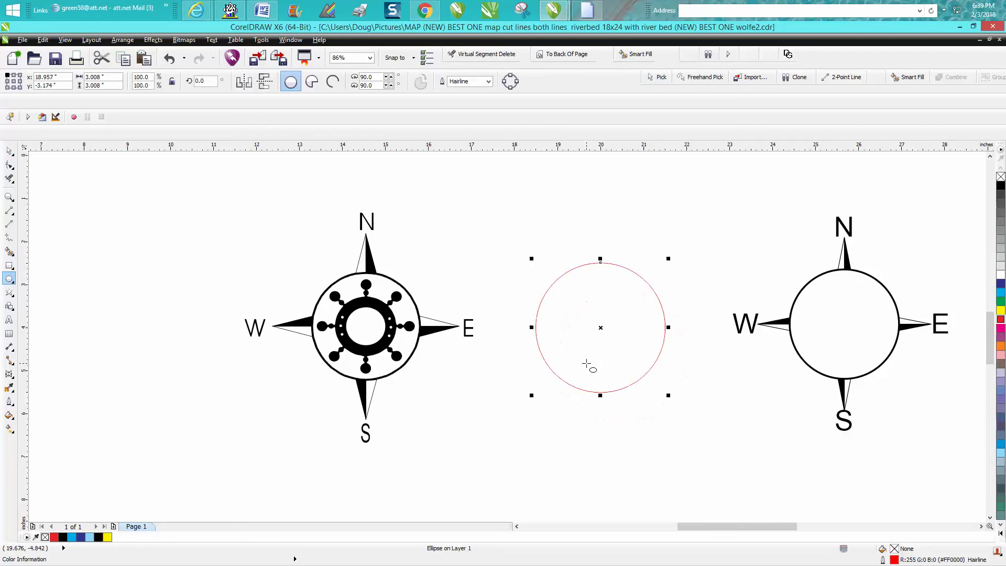
Step: Draw a four-pointed star over the new circle with the Star tool
click(15, 298)
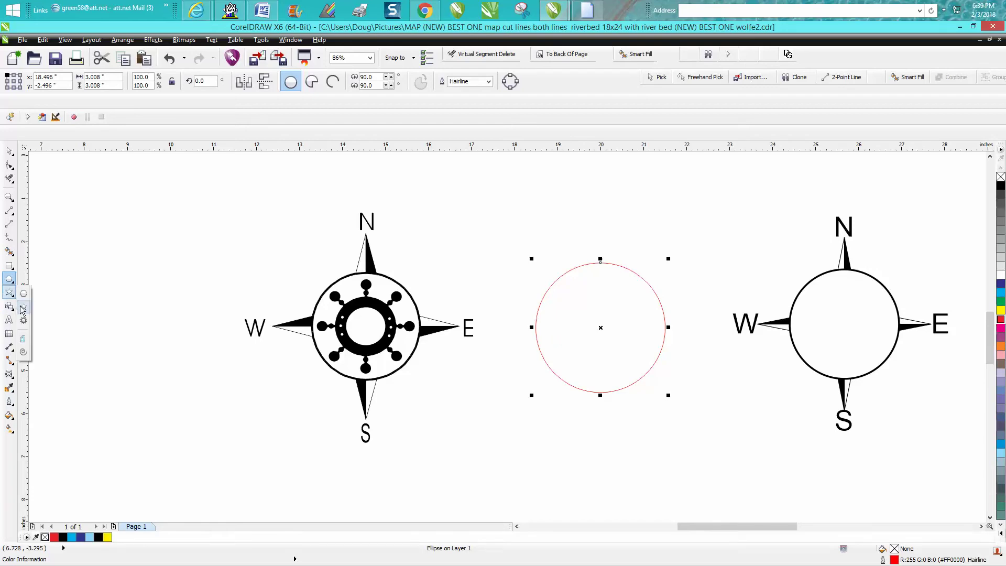
click(23, 307)
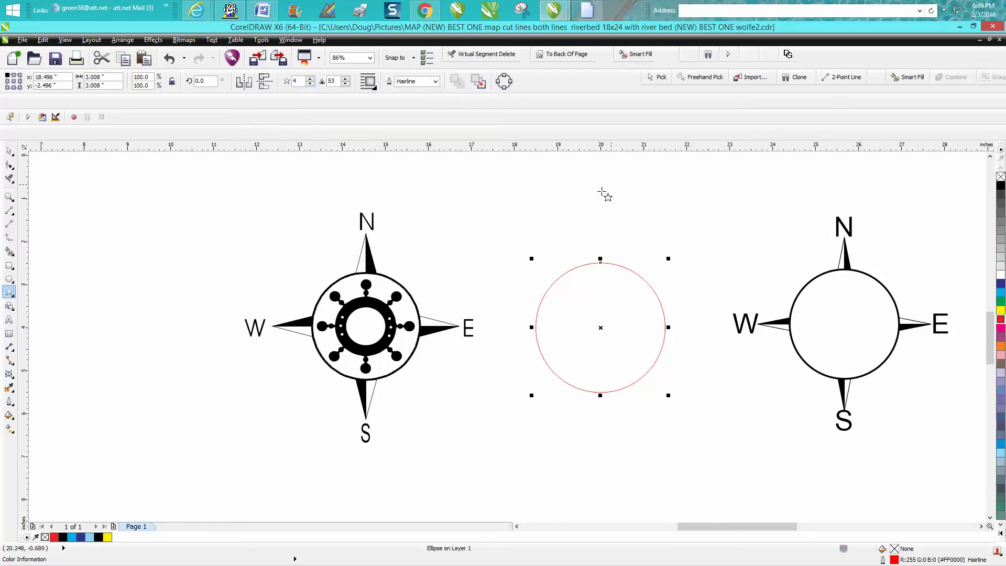
drag(602, 192, 460, 334)
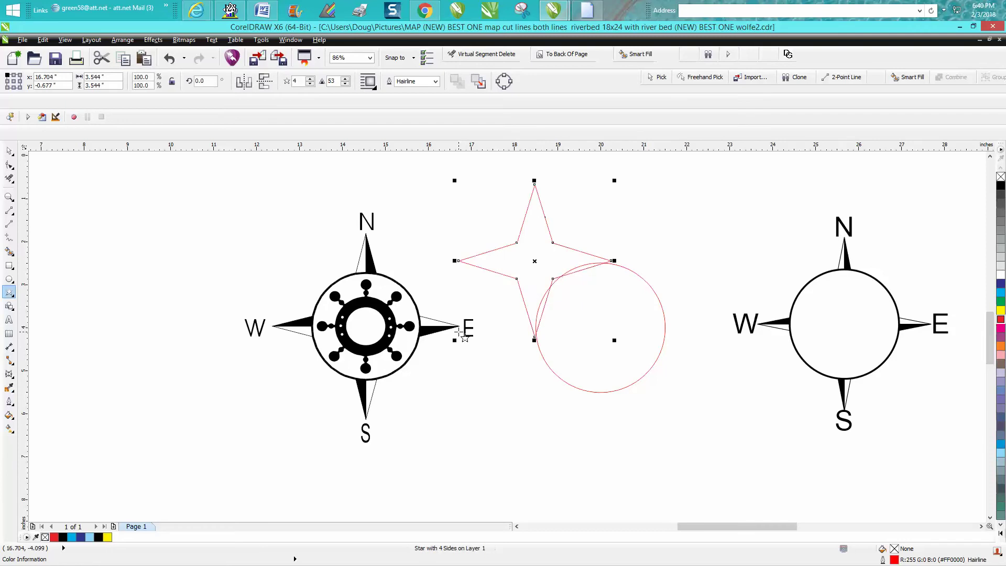
Step: Centre the star on the red circle and enlarge it so its points pass the circle
key(c)
key(e)
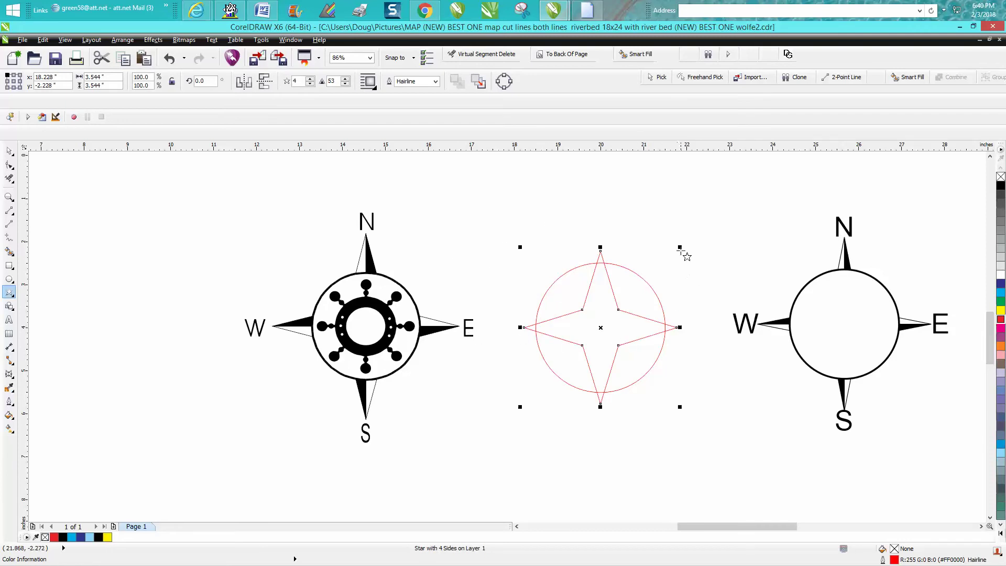
drag(682, 246, 739, 220)
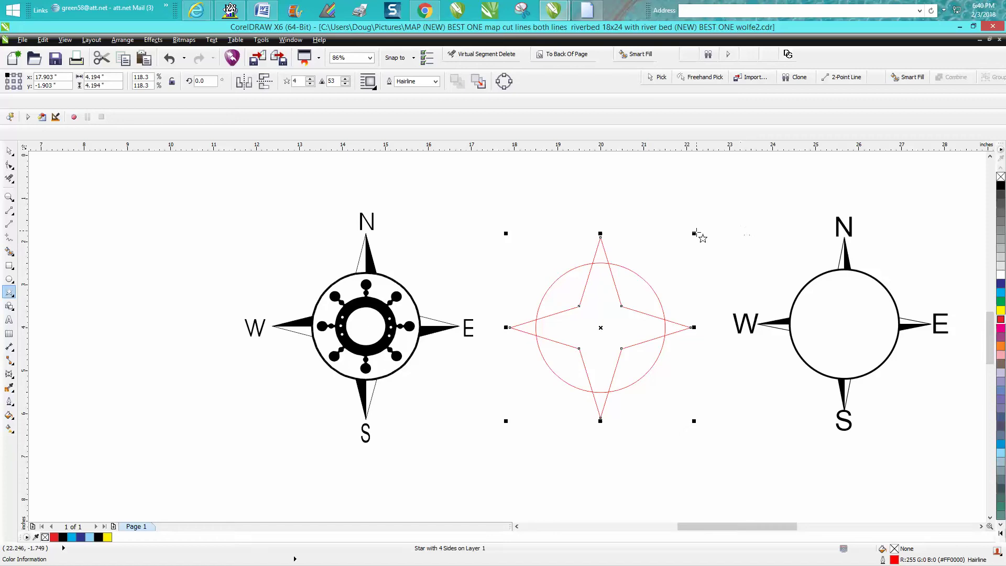
drag(695, 234, 700, 236)
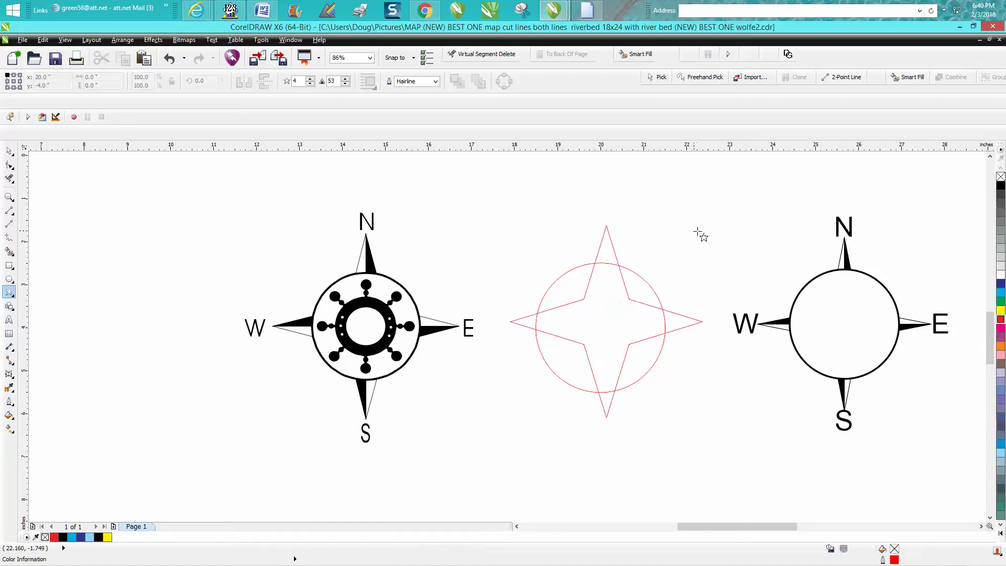
click(9, 151)
click(610, 241)
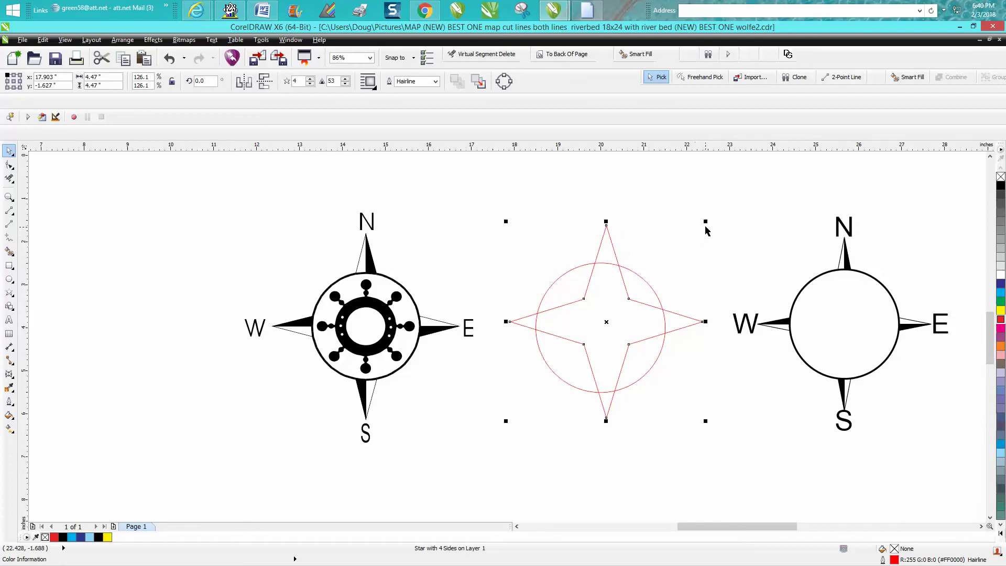
drag(707, 223, 722, 207)
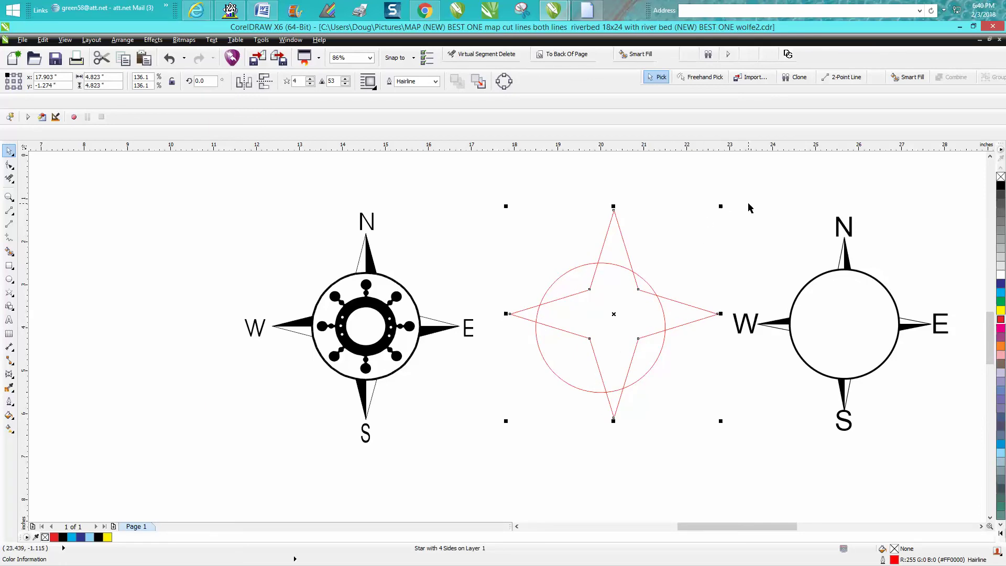
key(Left)
key(Down)
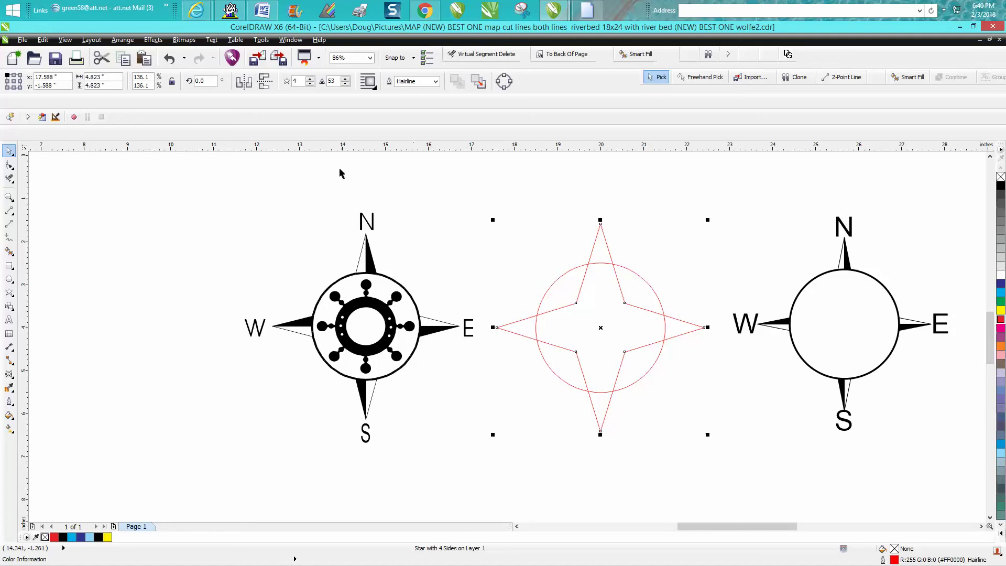
Step: Raise the star's point sharpness to 62
click(345, 78)
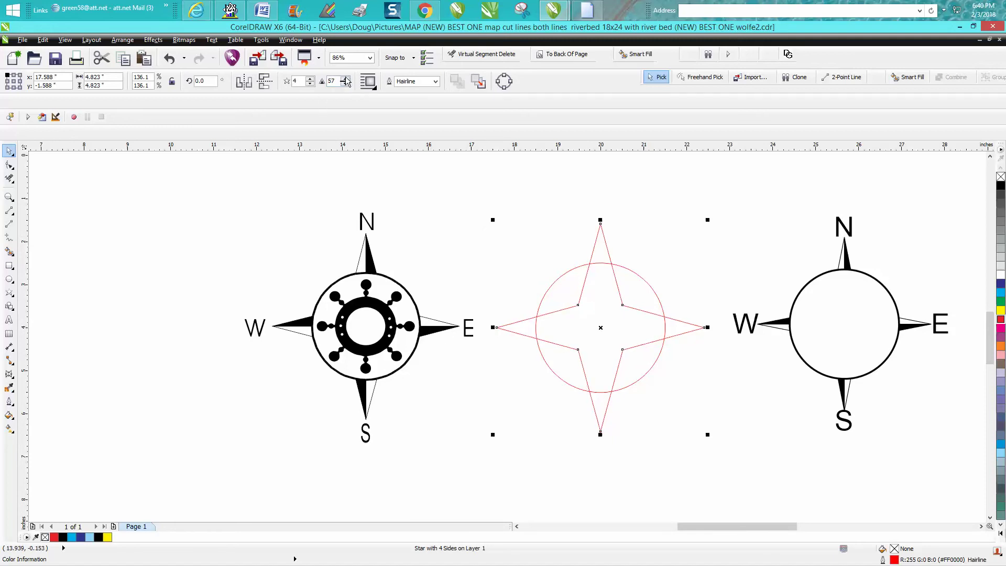
click(346, 83)
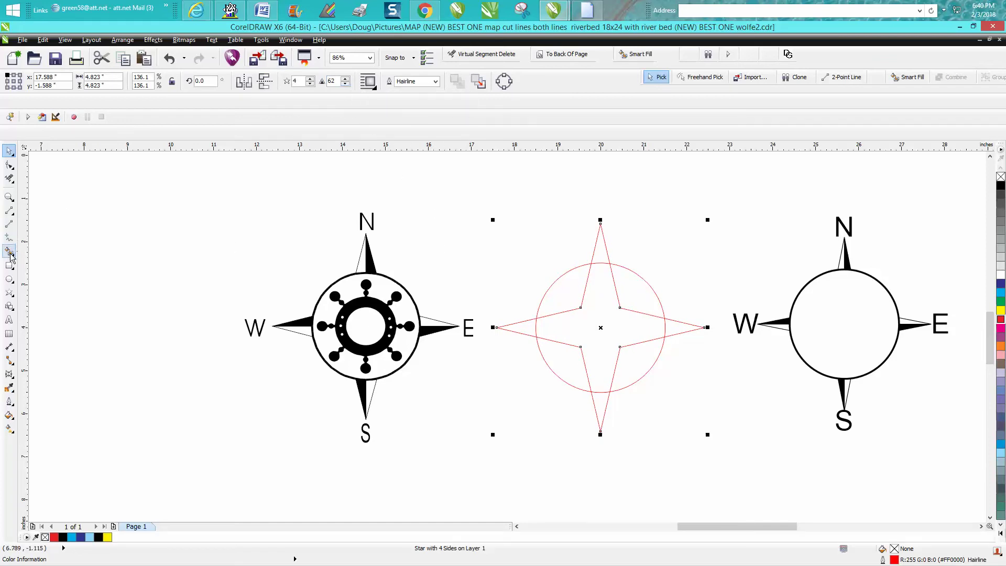
click(9, 197)
Step: Draw a vertical and a horizontal line joining the star's opposite tips
drag(479, 202, 750, 459)
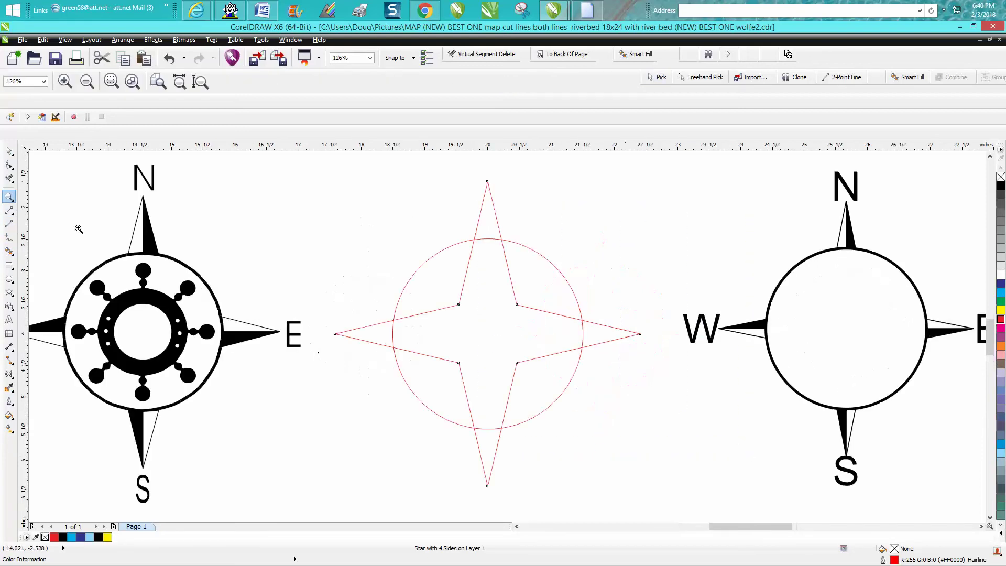
click(9, 210)
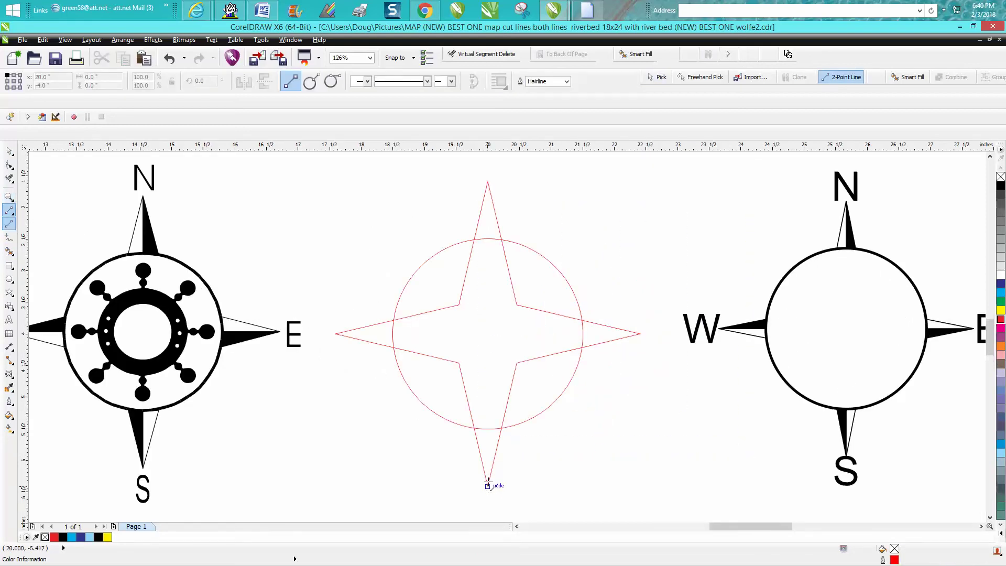
drag(488, 486, 487, 183)
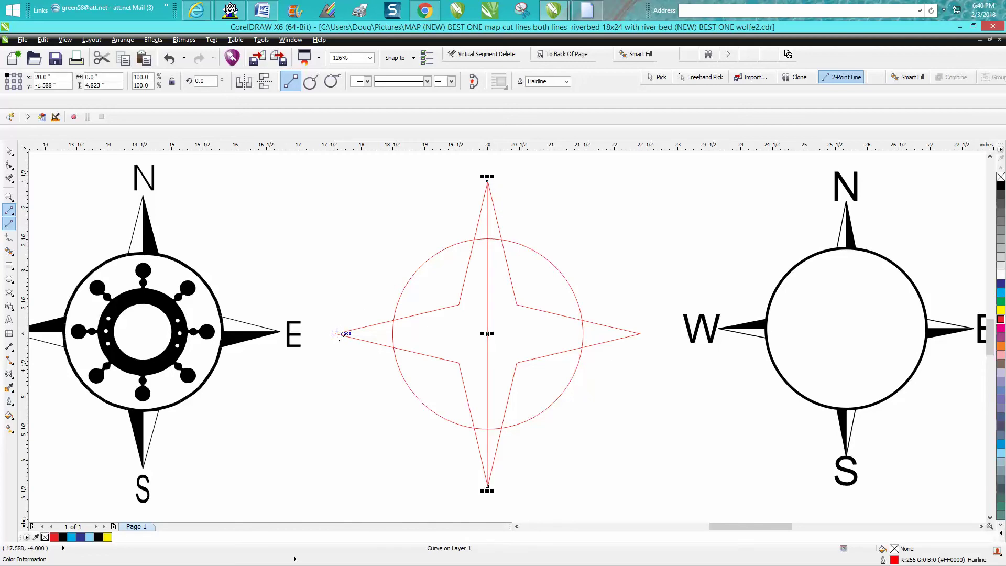
drag(335, 334, 641, 334)
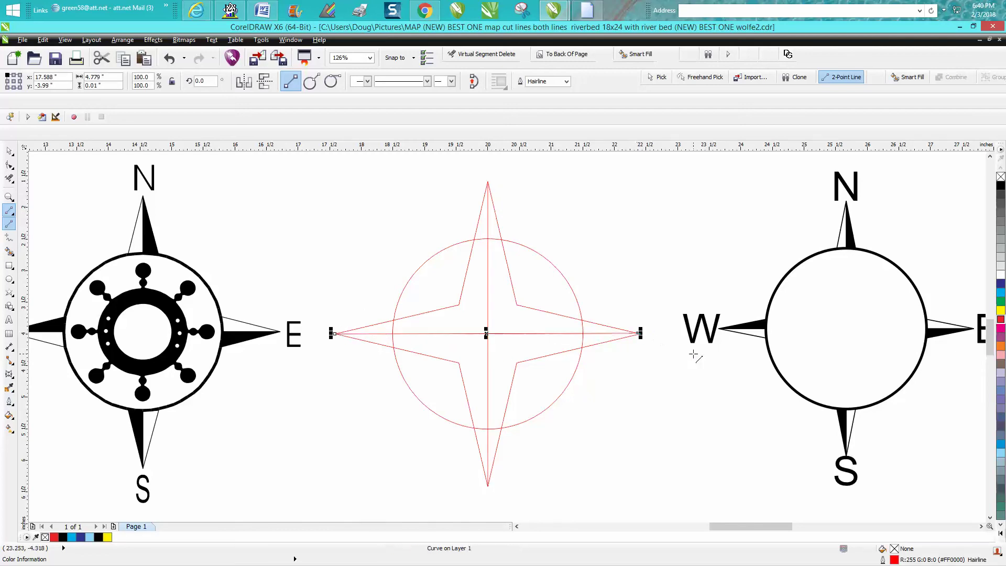
Step: Snap the horizontal line's end node exactly onto the star's east tip
click(9, 197)
drag(591, 312, 698, 386)
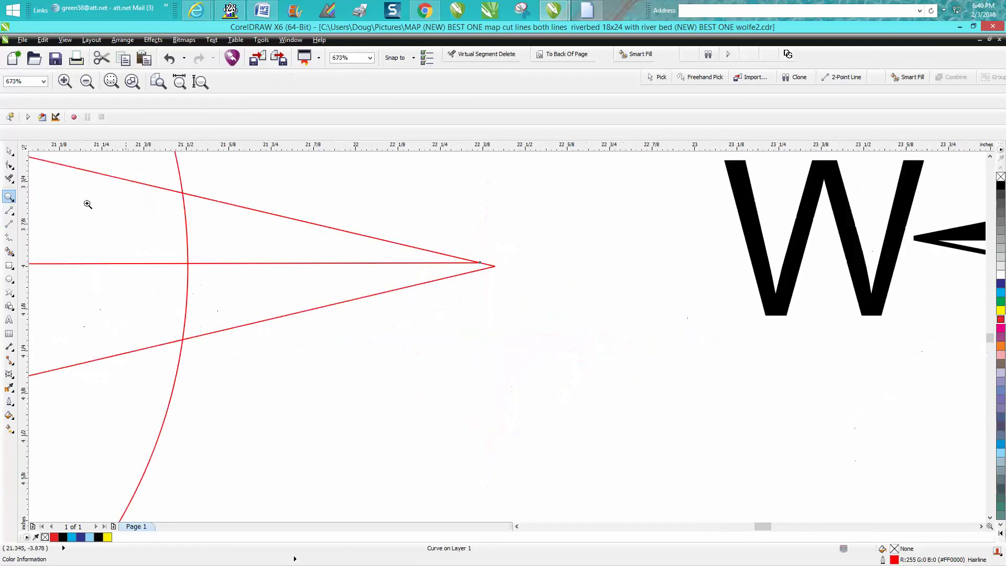
click(9, 164)
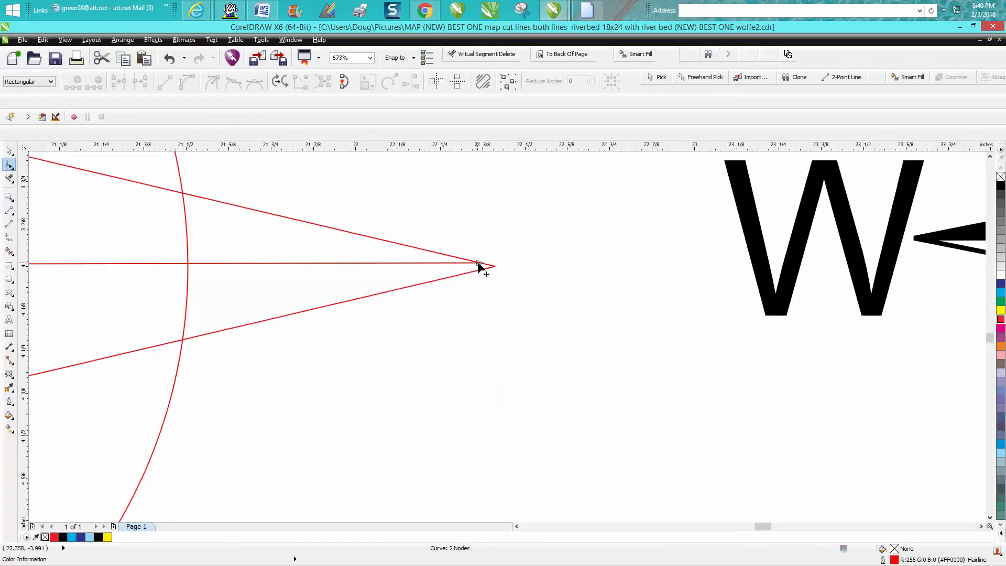
drag(478, 264, 496, 266)
scroll(604, 341, down, 2)
scroll(604, 334, down, 2)
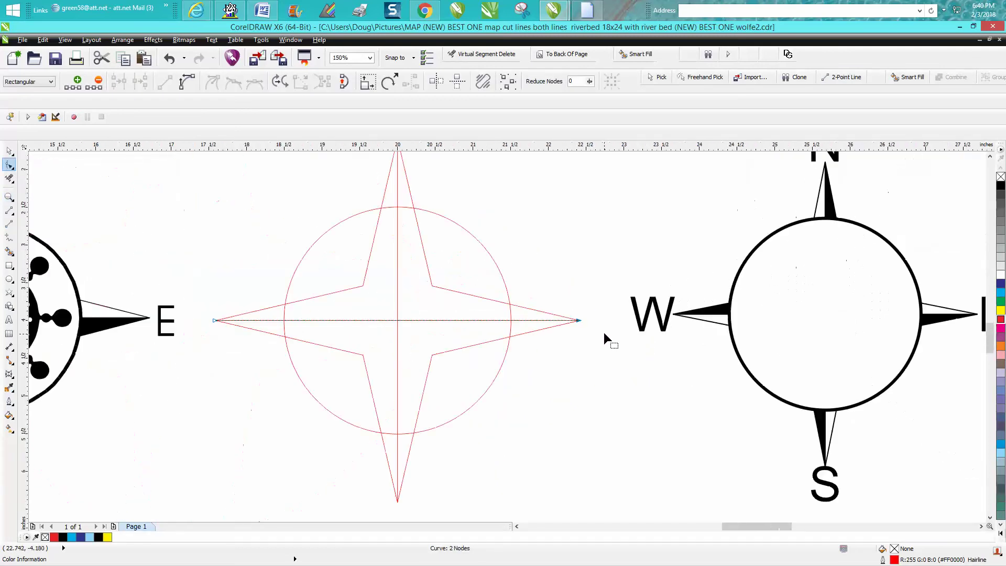
scroll(407, 313, down, 2)
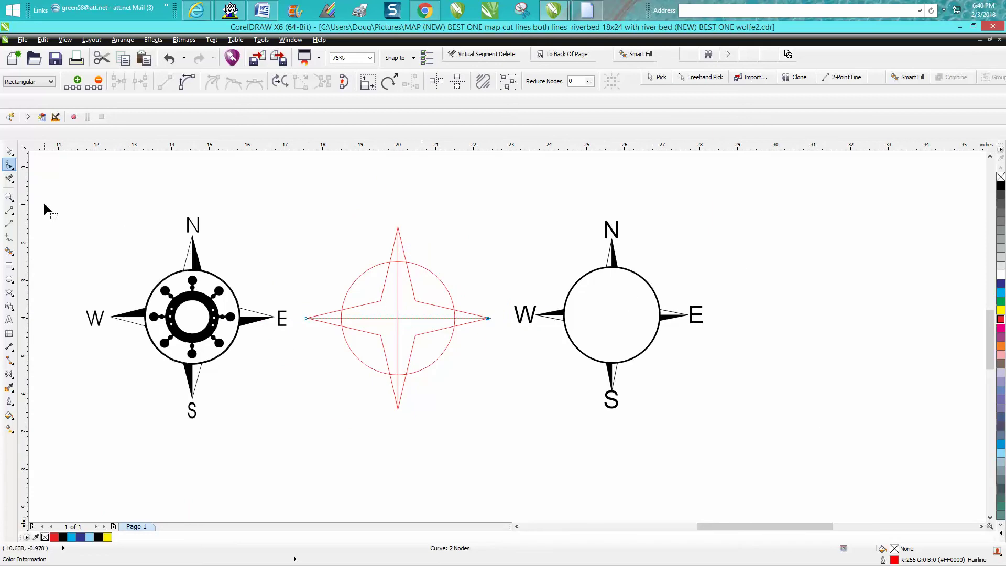
Step: Delete the star and line segments inside the circle, then select the remaining points with the circle
click(9, 178)
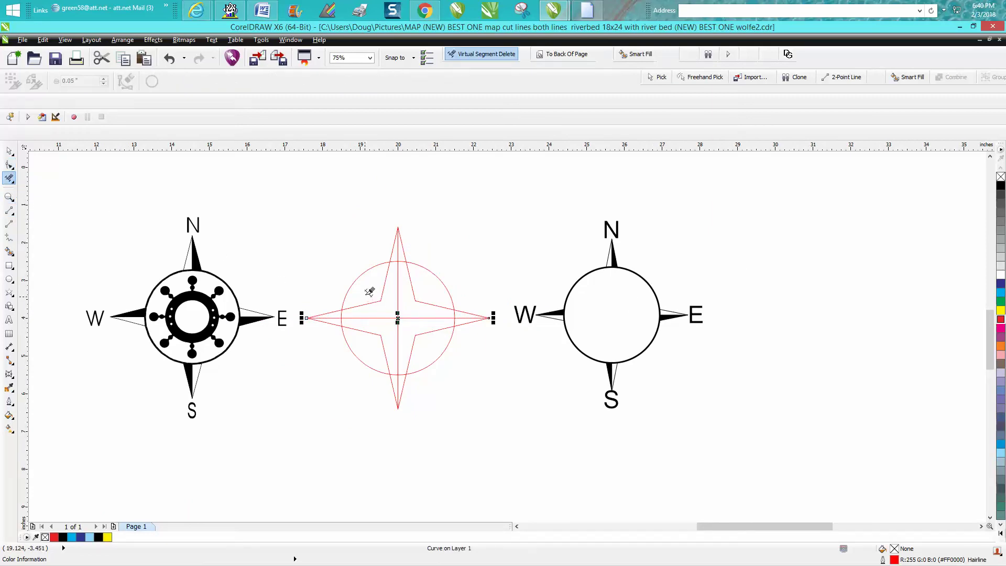
drag(367, 292, 430, 350)
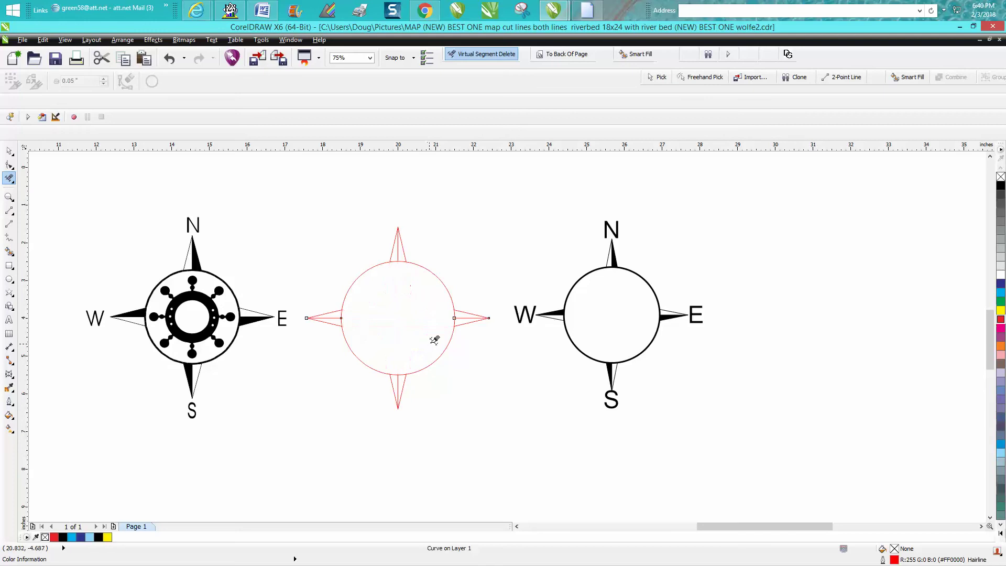
click(10, 151)
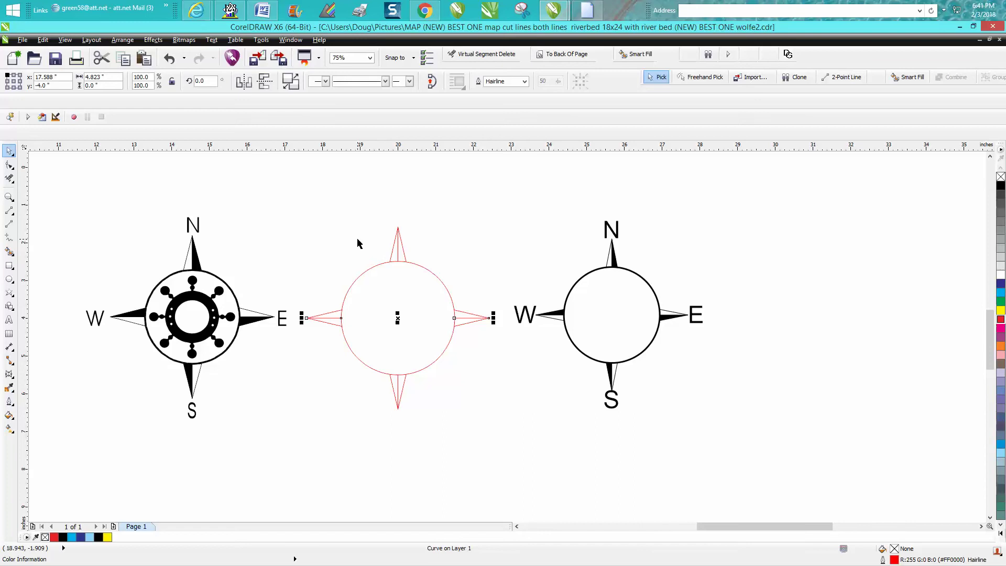
scroll(357, 238, down, 1)
drag(323, 223, 440, 340)
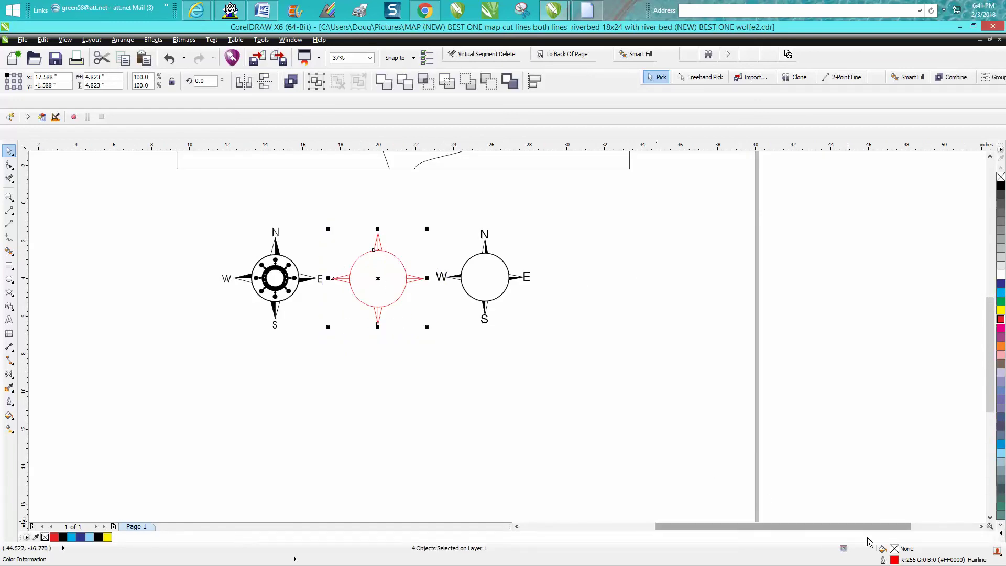
Step: Give the star points a black 1.0 pt outline
double_click(893, 559)
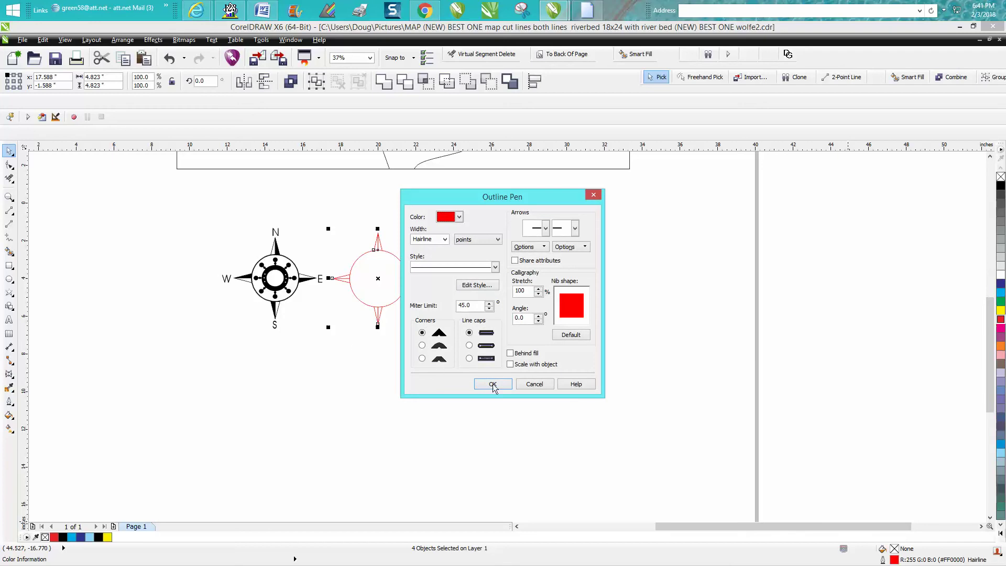
click(534, 385)
click(377, 368)
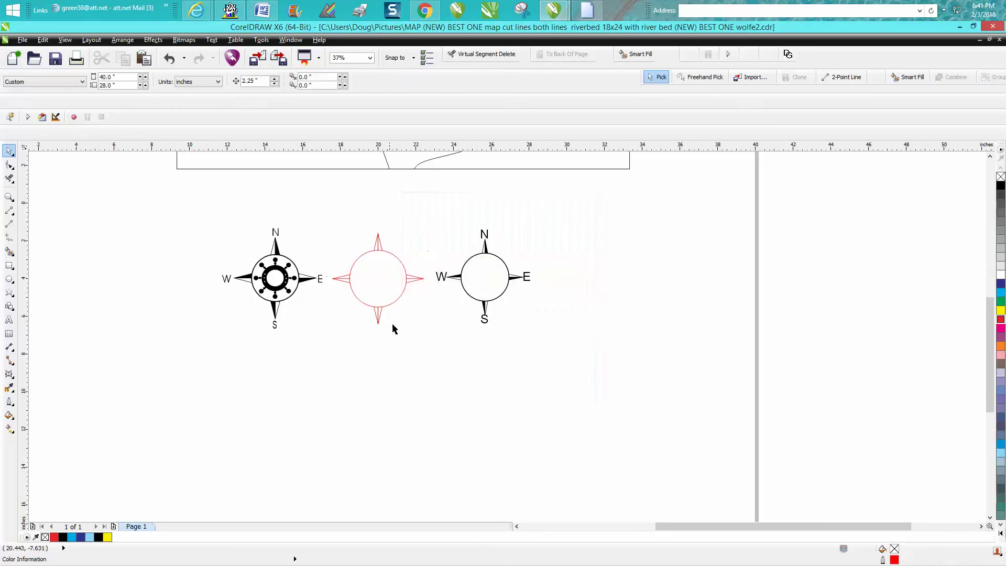
click(379, 240)
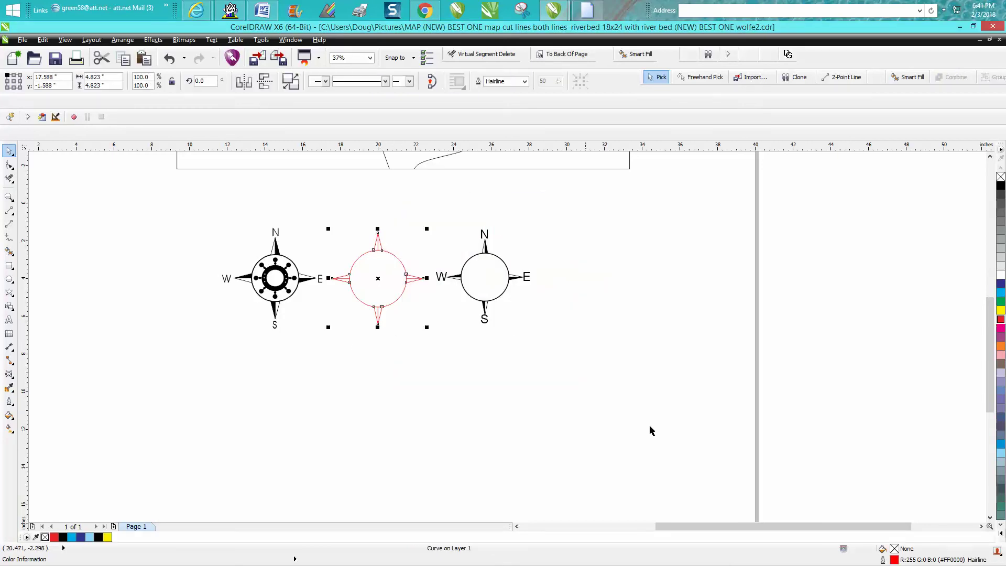
double_click(896, 560)
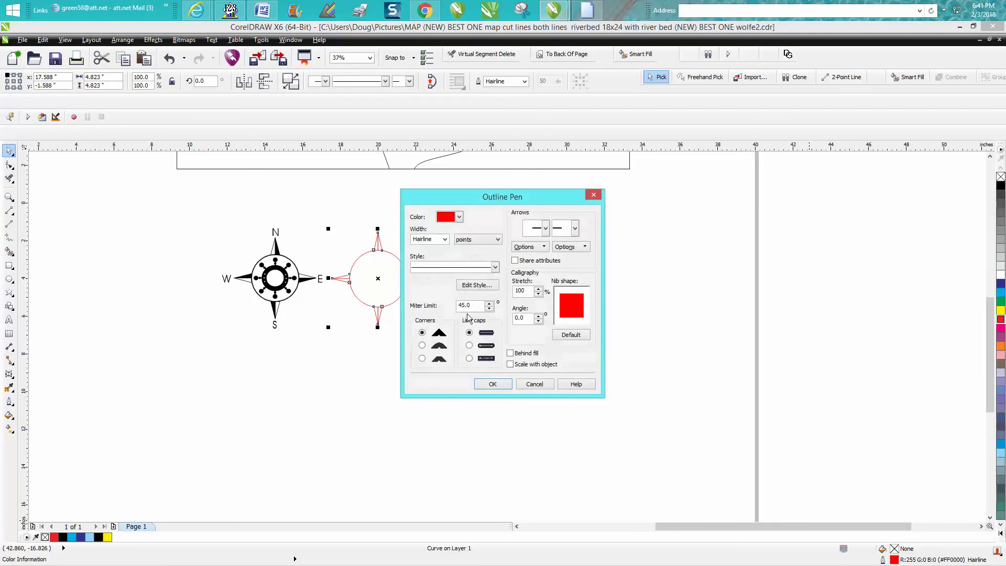
click(445, 239)
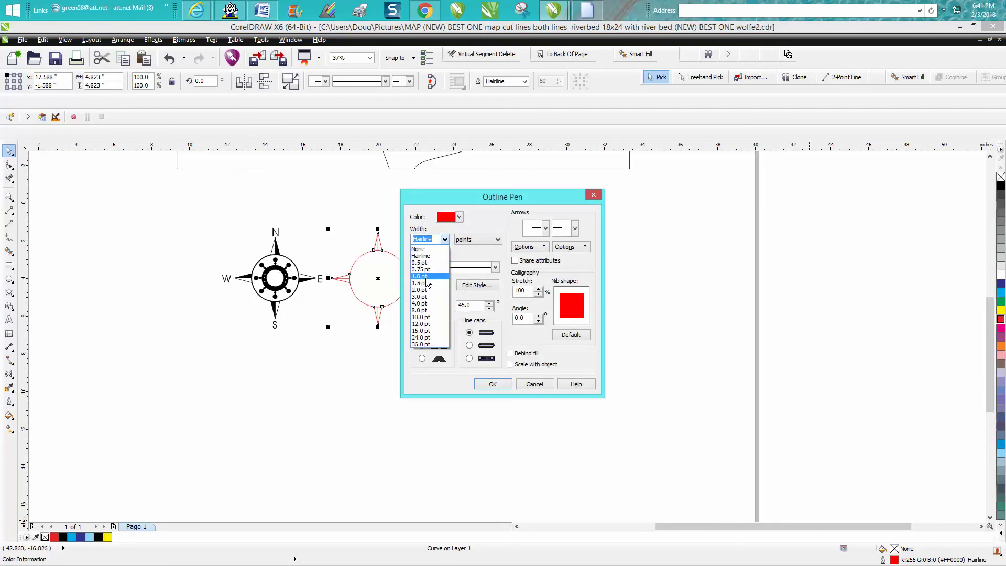
click(427, 276)
click(459, 216)
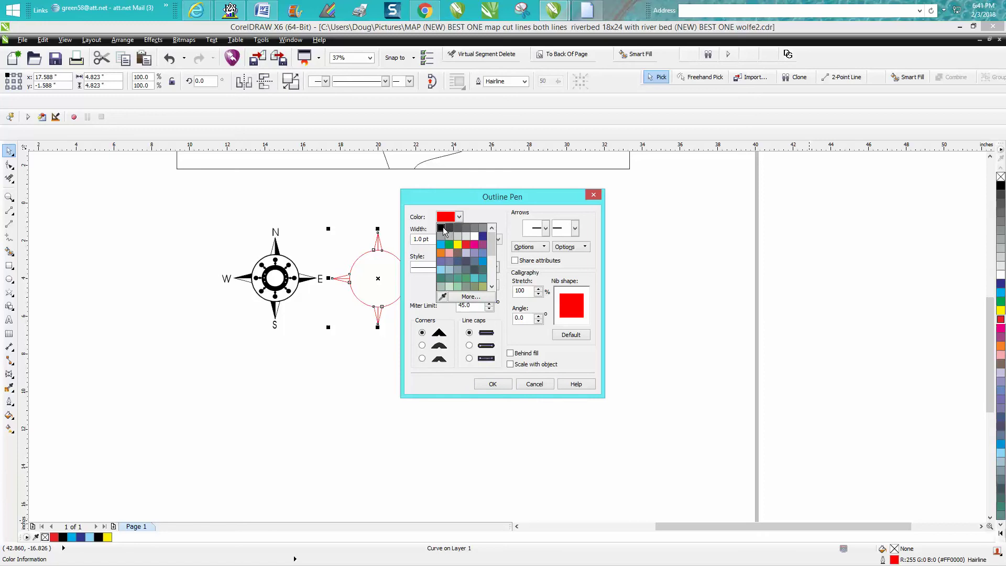
click(441, 229)
click(493, 384)
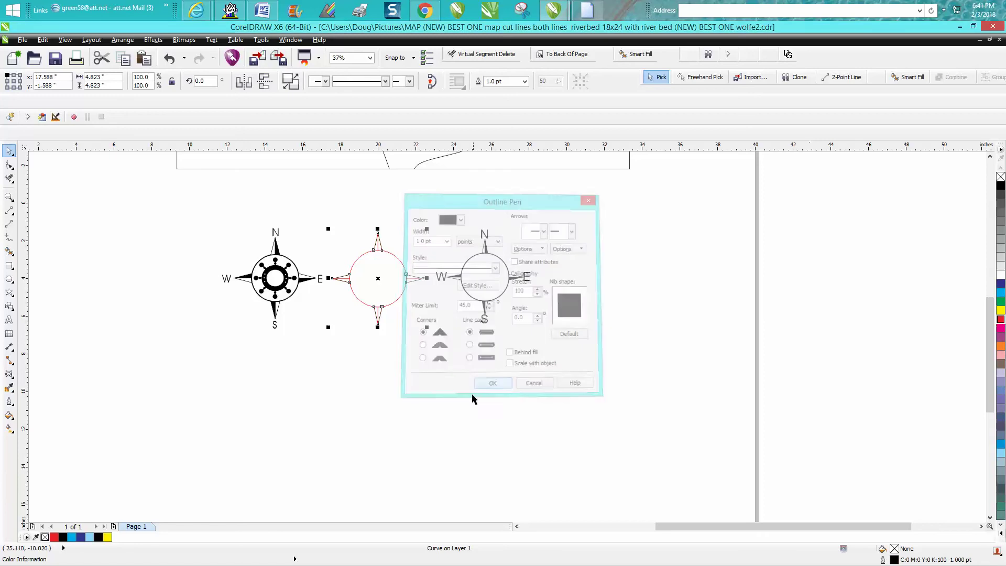
Step: Give the circle a thick black 3.0 pt outline and zoom in on the middle compass
click(401, 265)
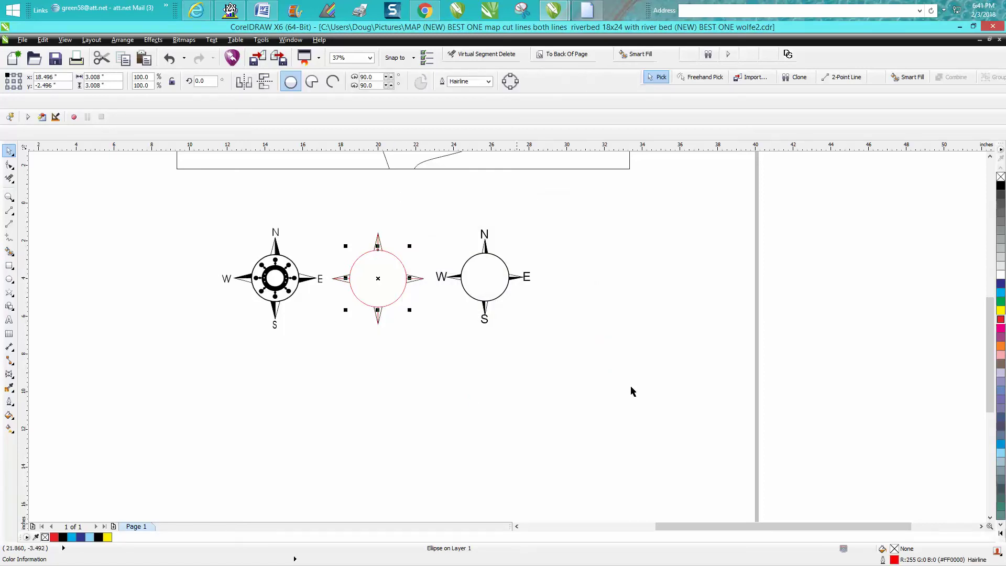
double_click(893, 561)
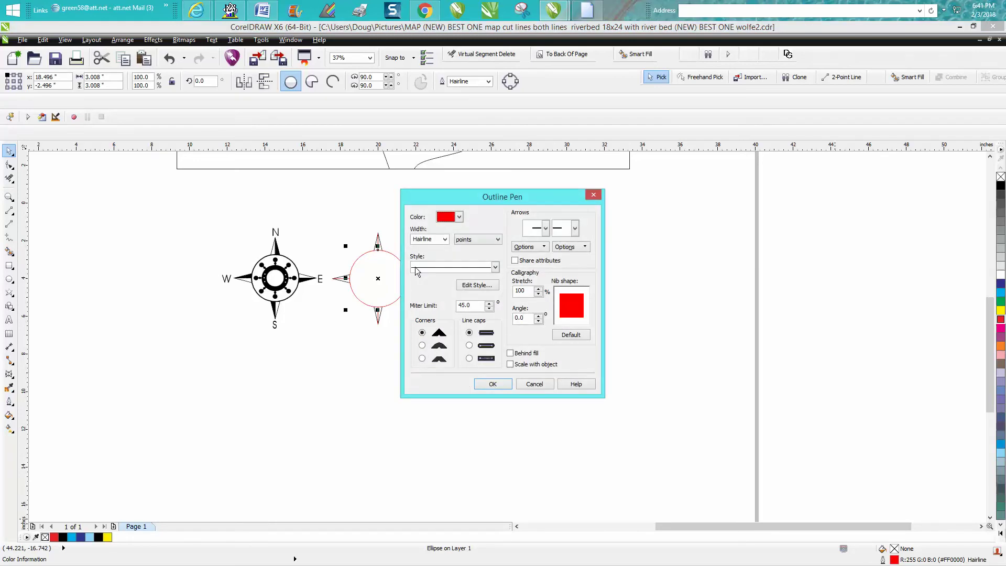
click(445, 239)
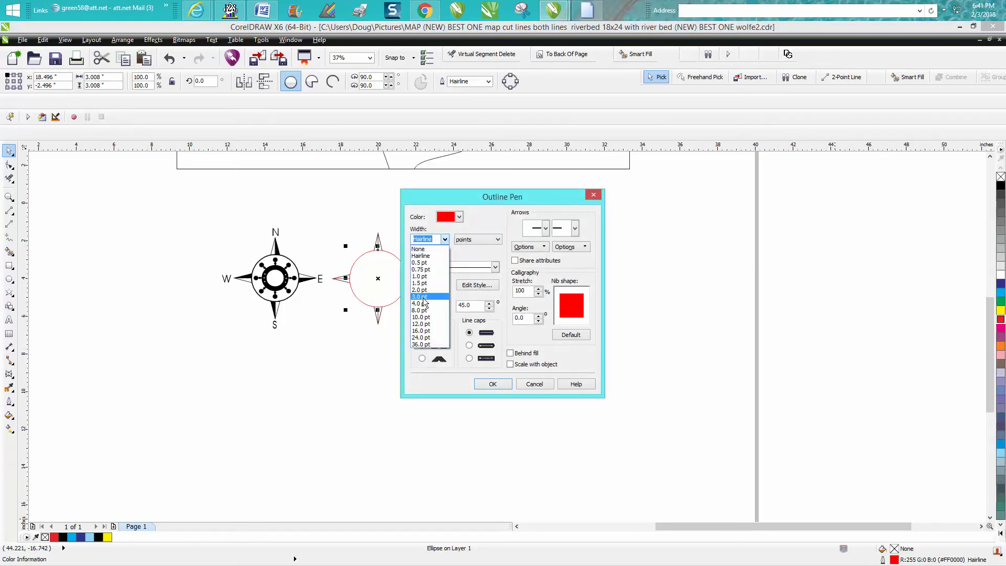
click(421, 297)
click(459, 217)
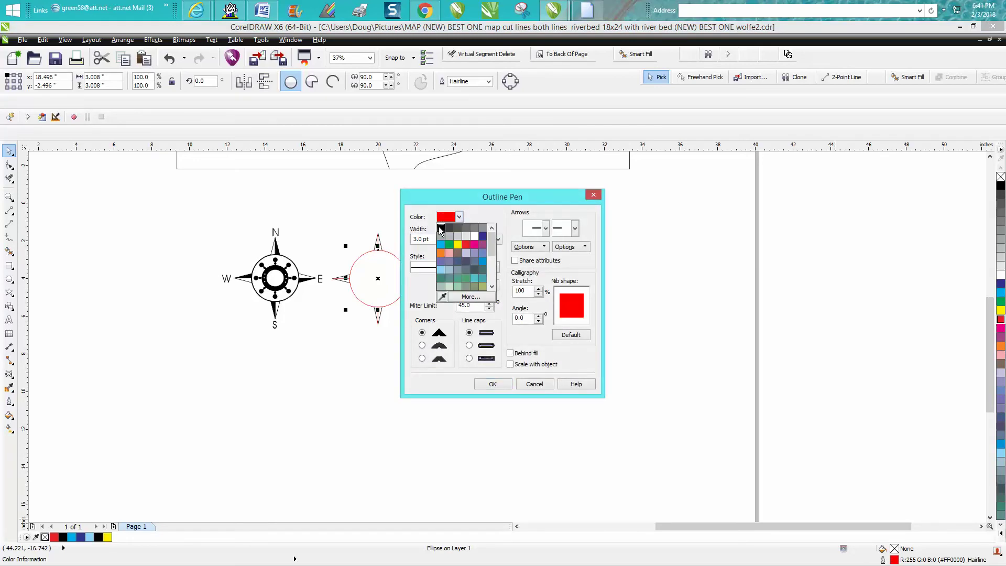
click(441, 232)
click(492, 384)
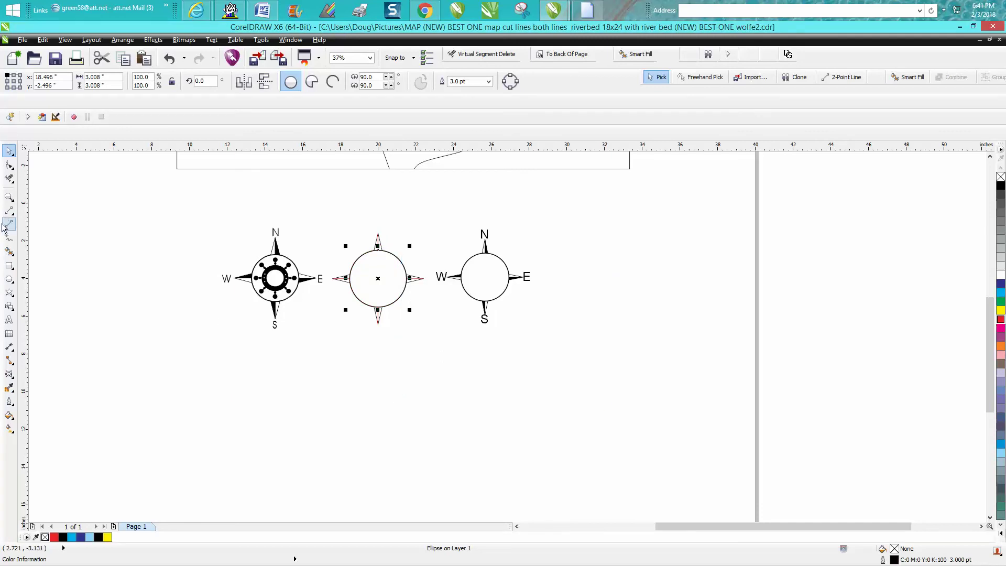
click(8, 196)
drag(312, 227, 492, 347)
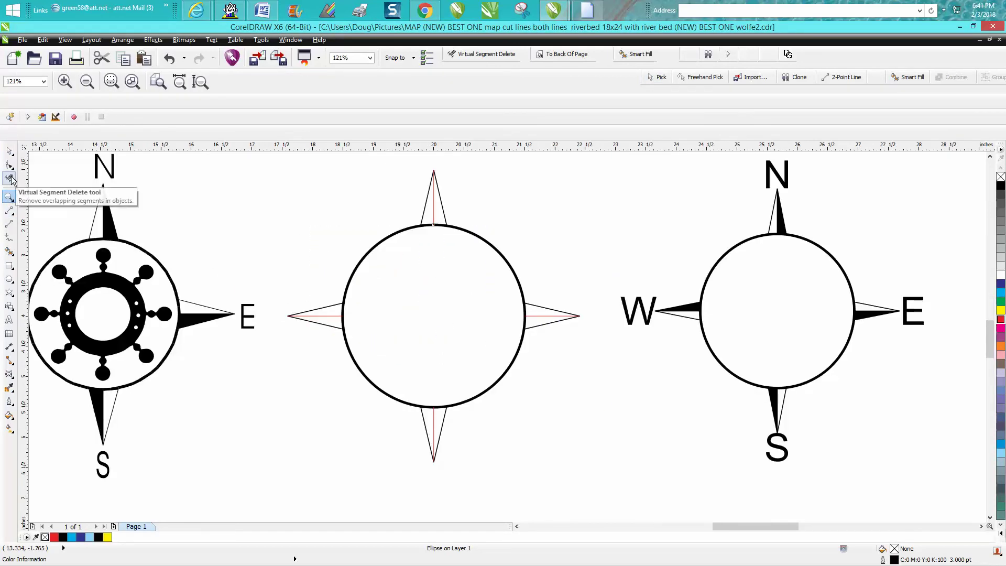
Step: Smart Fill one half of the north, east, south and west points solid black
click(10, 252)
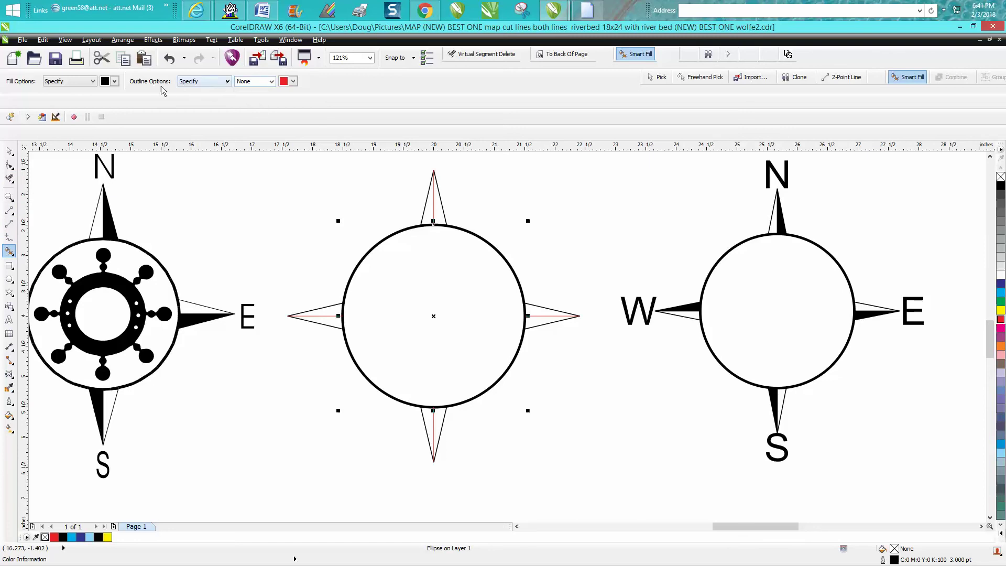
click(438, 202)
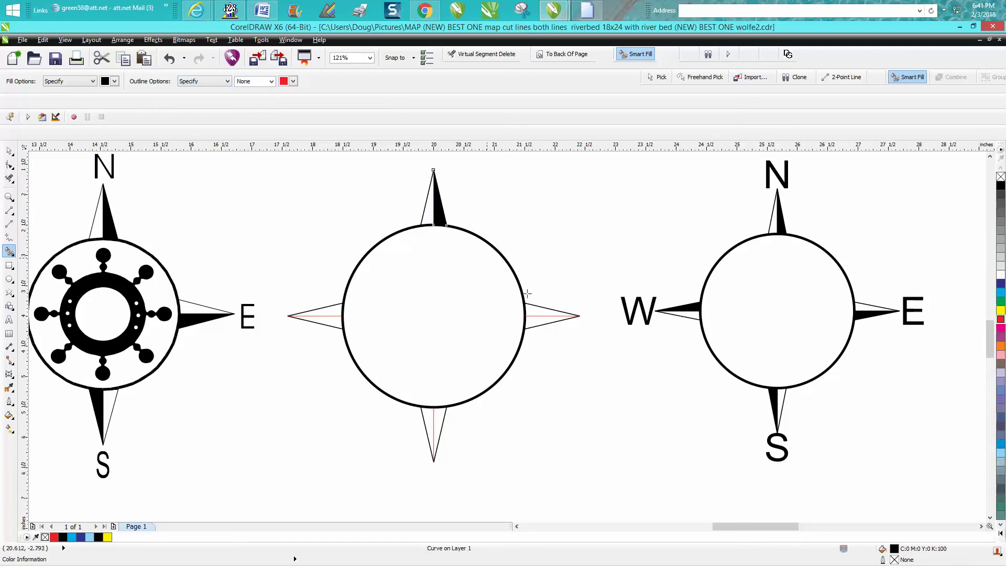
click(539, 321)
click(438, 420)
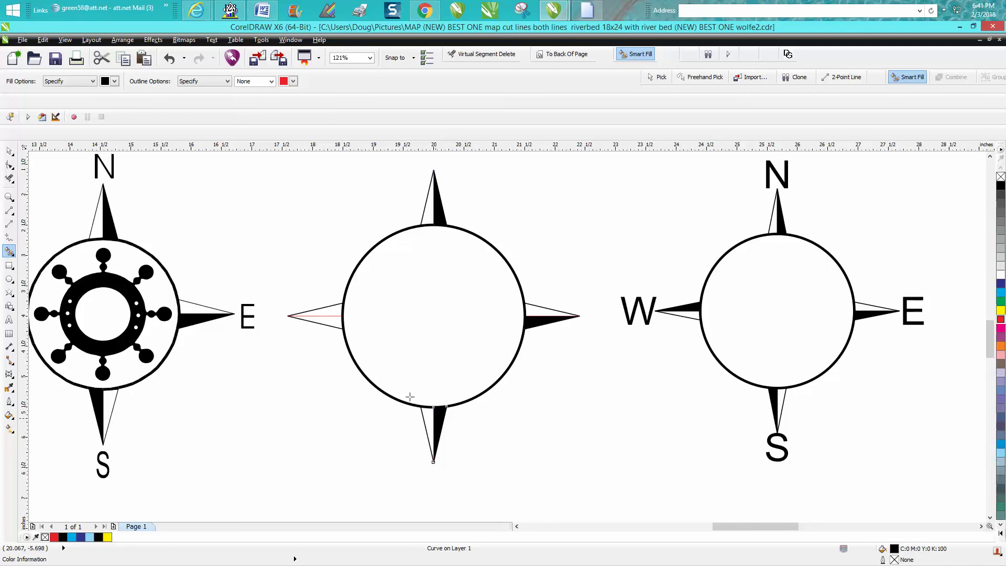
click(324, 319)
Step: Zoom in on the middle compass and set the nudge distance to 1 inch
scroll(335, 323, down, 3)
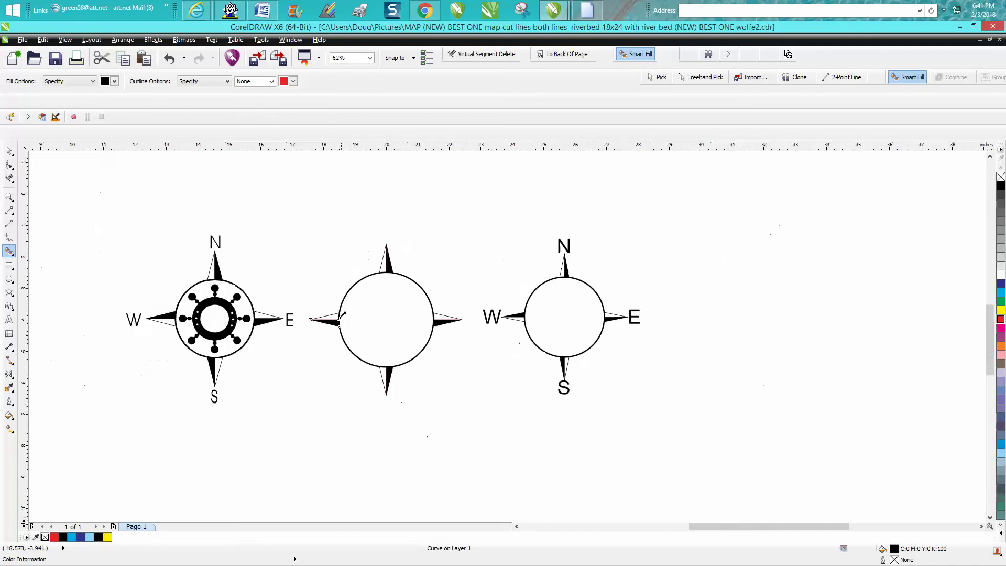
click(9, 151)
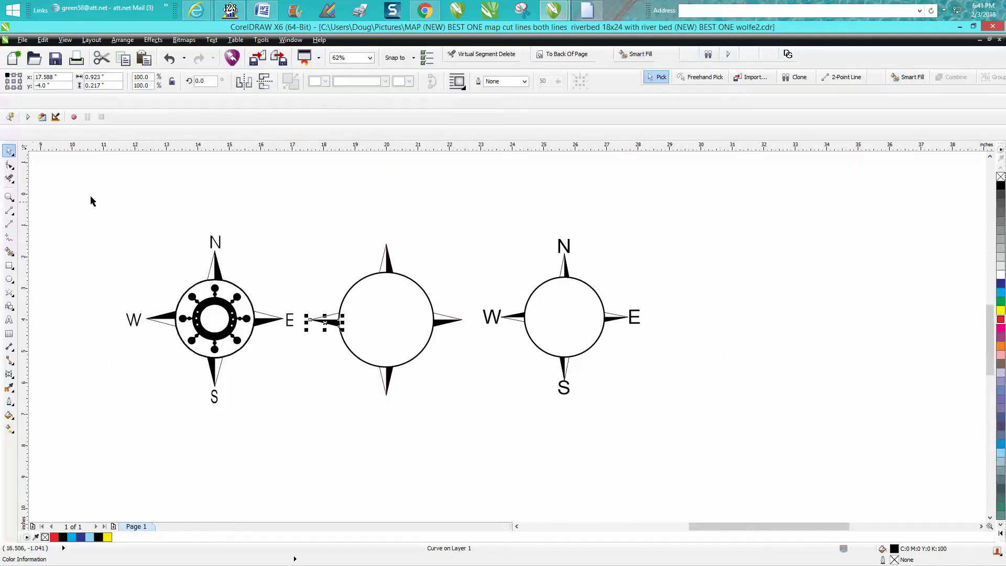
click(10, 198)
drag(302, 234, 489, 395)
key(space)
click(287, 162)
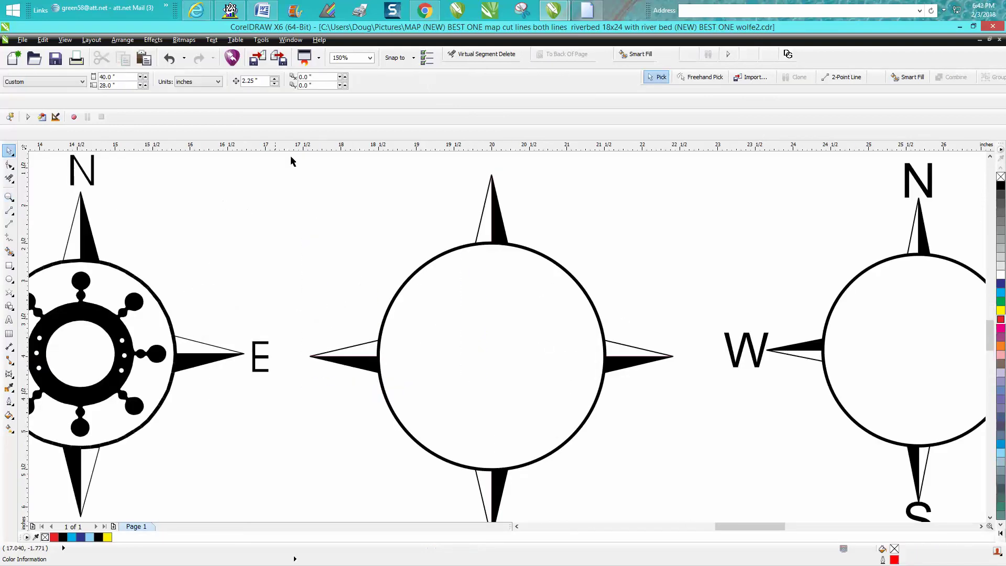
click(260, 83)
text(1)
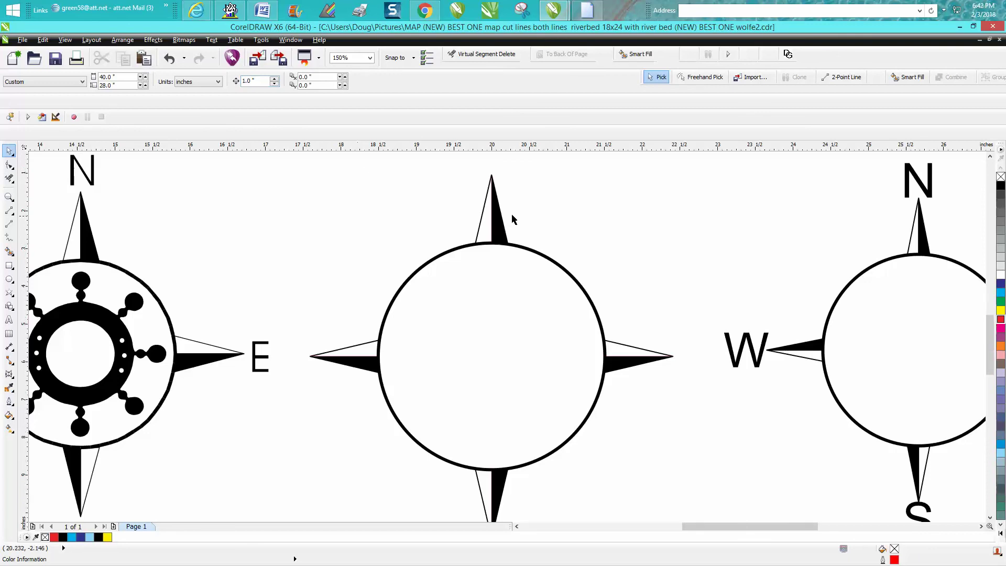
scroll(512, 213, down, 1)
Step: Nudge each of the four black halves 1 inch off its point
click(506, 226)
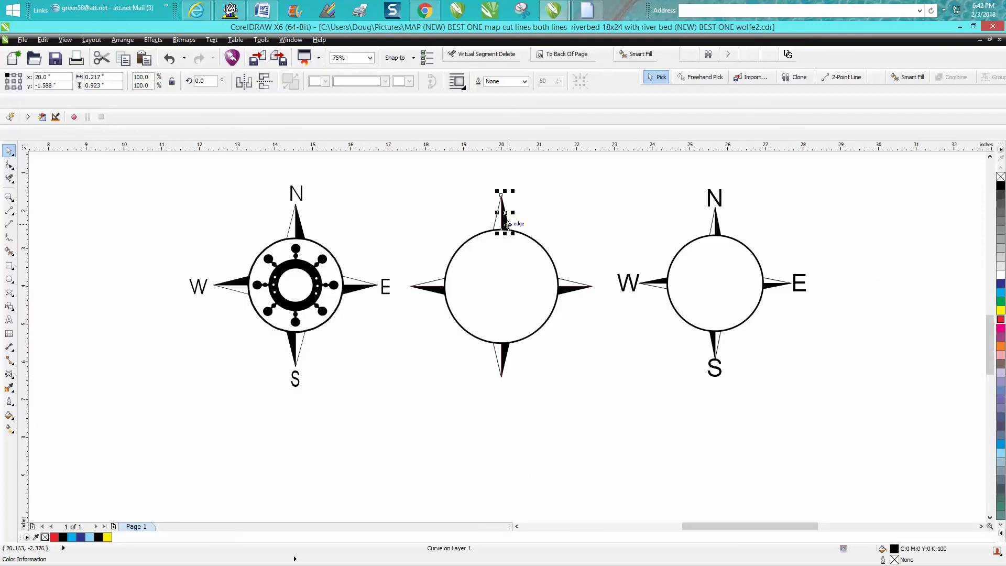
key(Right)
click(572, 295)
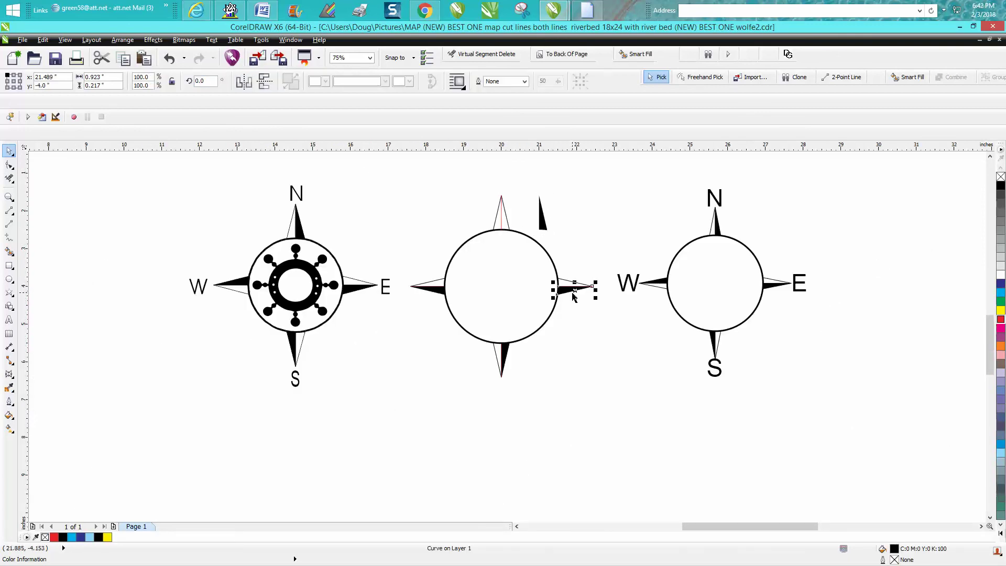
key(Down)
click(506, 356)
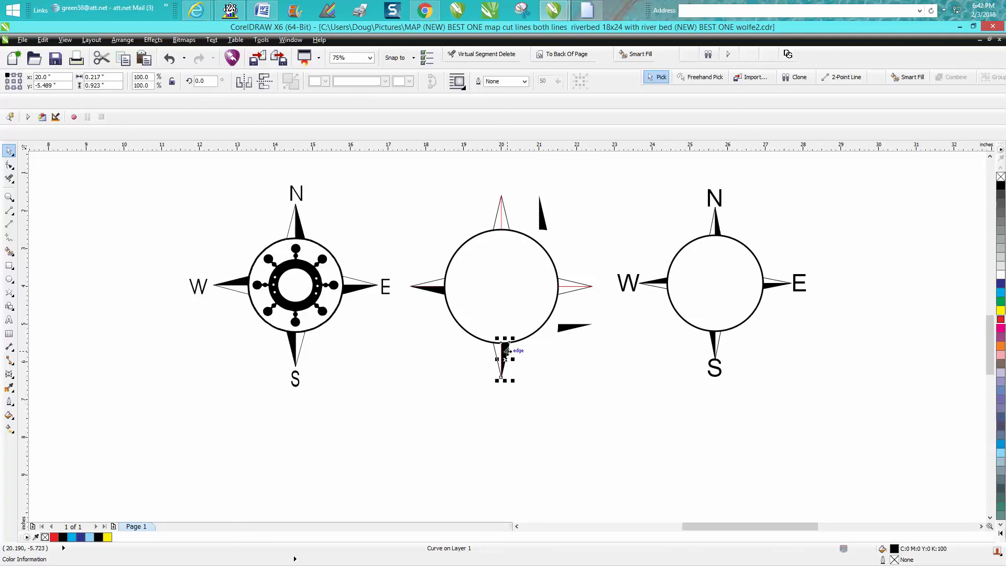
key(Right)
click(440, 295)
key(Down)
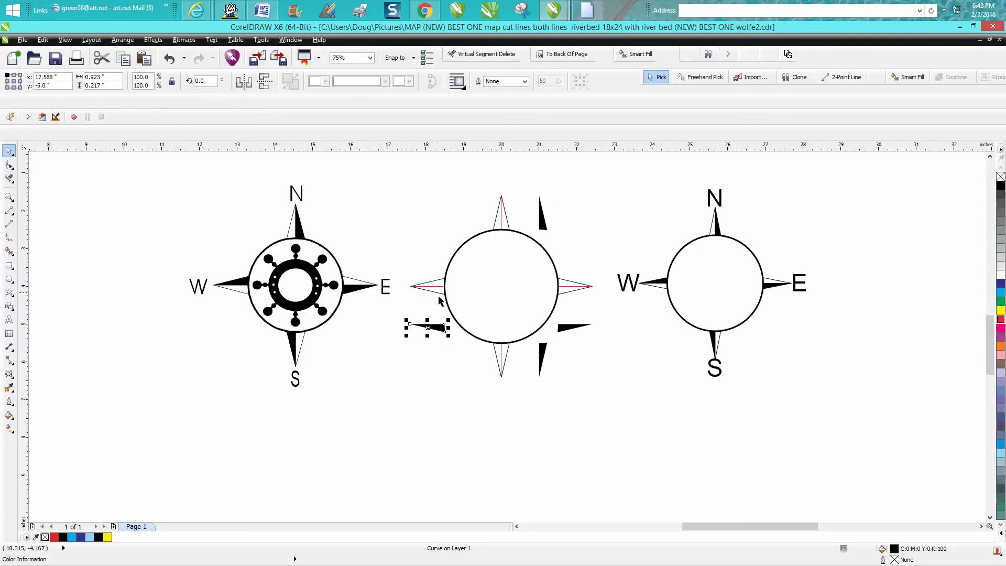
Step: Remove the north-south and east-west red hairline outlines
click(502, 220)
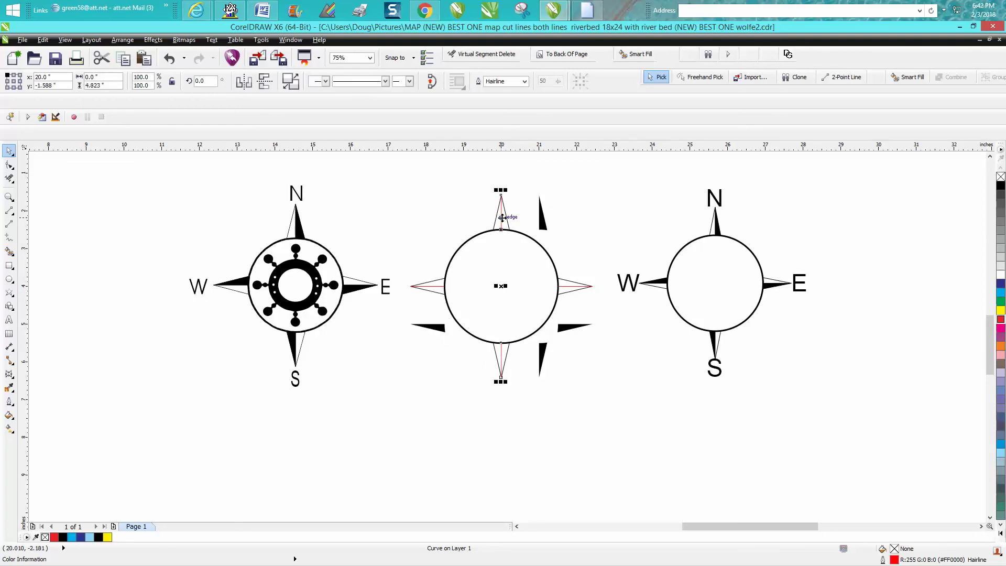
key(Escape)
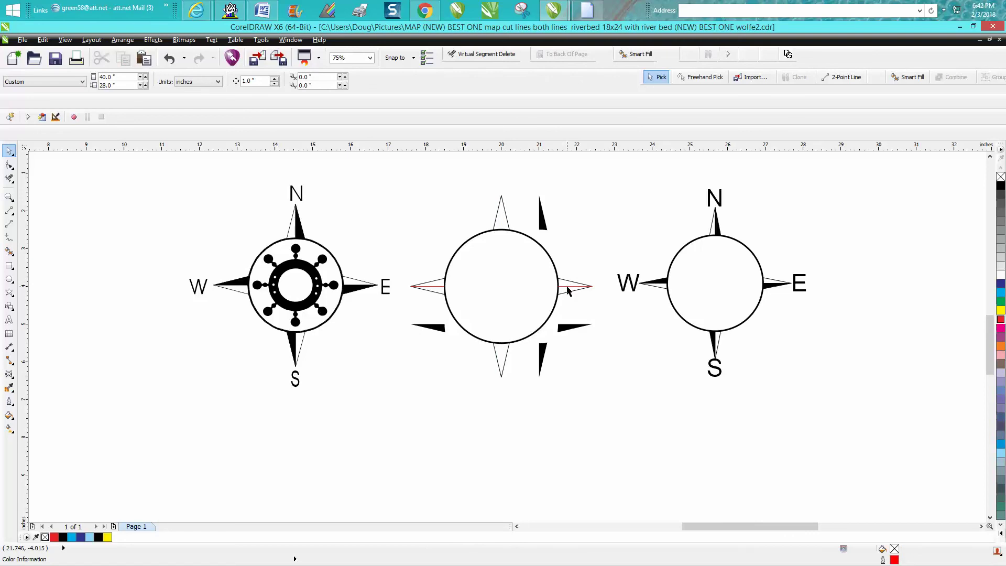
click(569, 291)
key(Escape)
Step: Move the four black halves back onto their star points
click(544, 224)
key(Left)
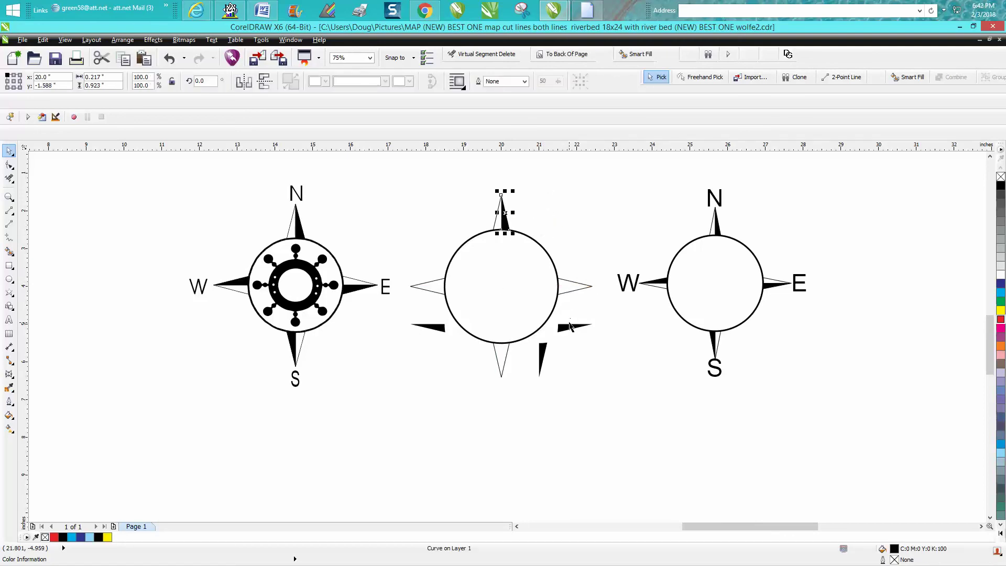
drag(570, 326, 571, 286)
drag(543, 356, 504, 357)
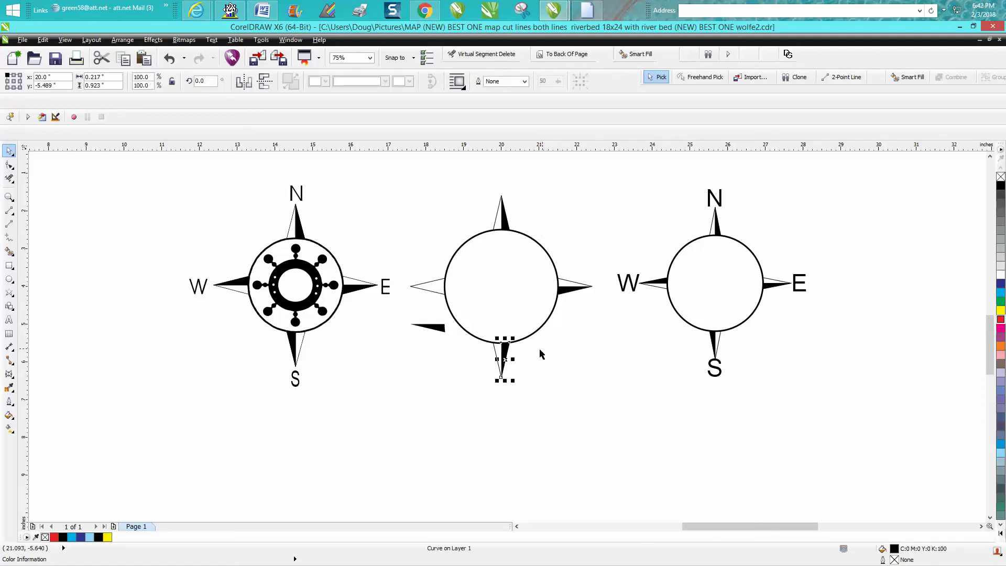
click(435, 328)
drag(435, 328, 429, 287)
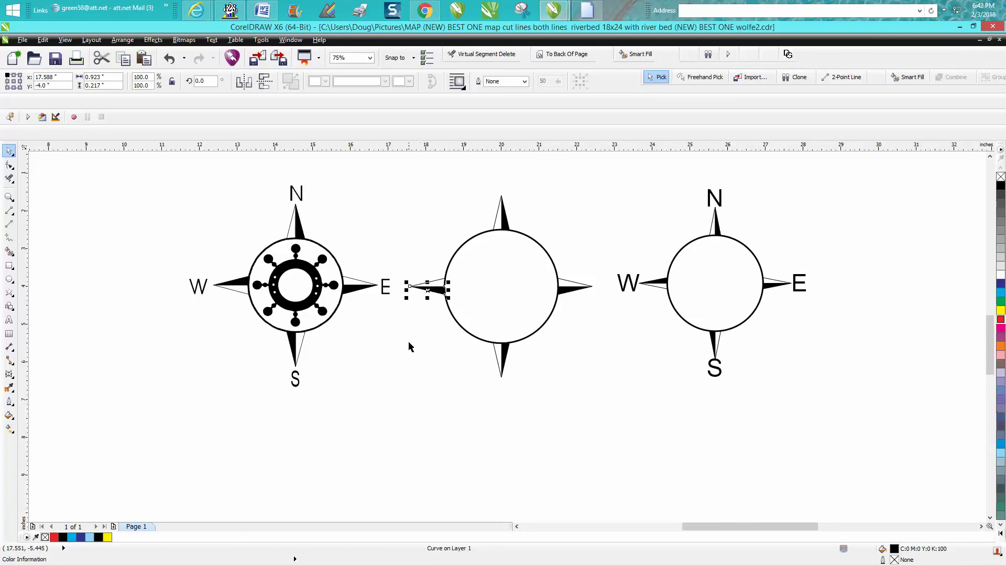
click(409, 346)
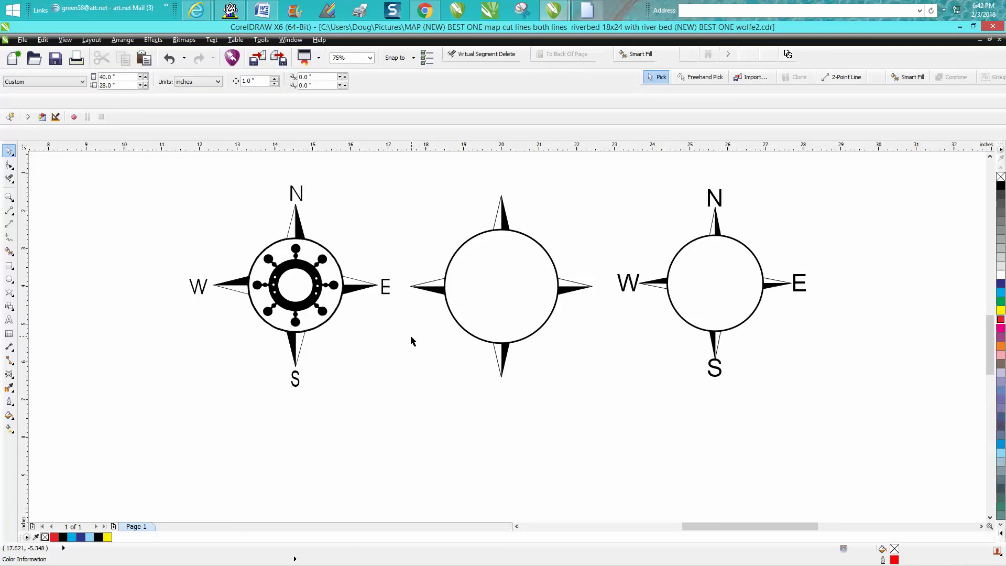
click(9, 320)
Step: Type 'NSEW' below the left compass, enlarge it, and break it into separate letters
click(351, 397)
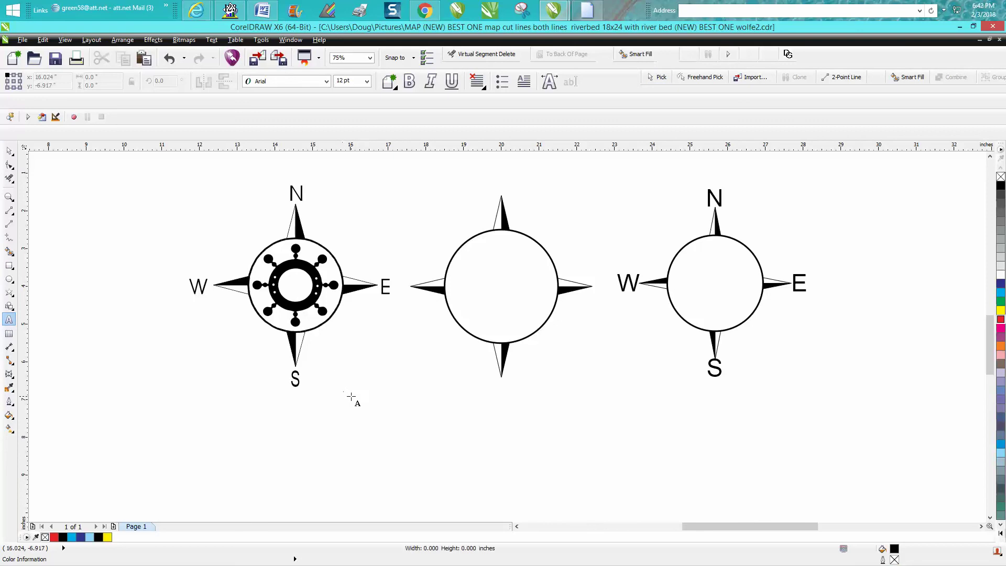
text(N)
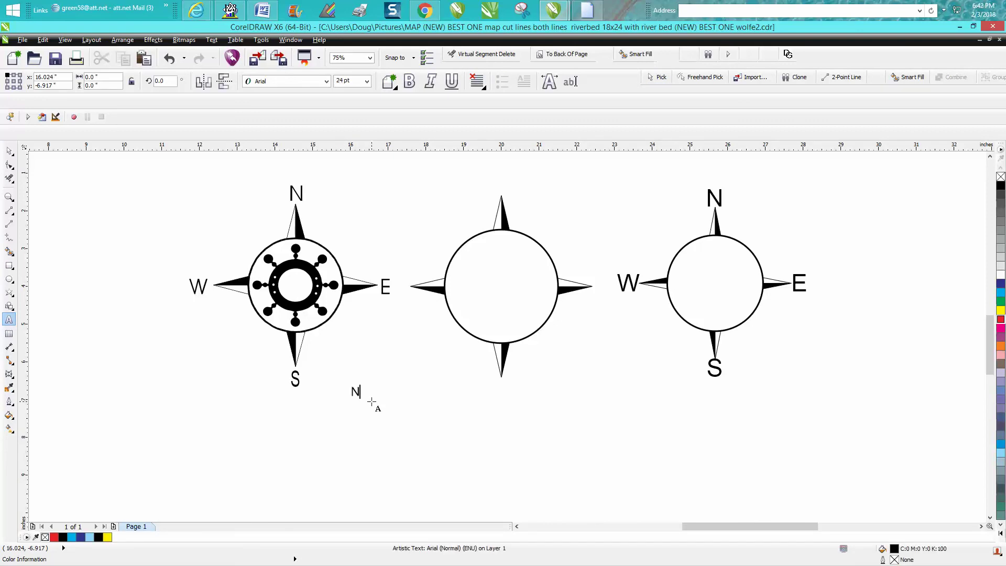
text(SEW)
drag(392, 401, 430, 414)
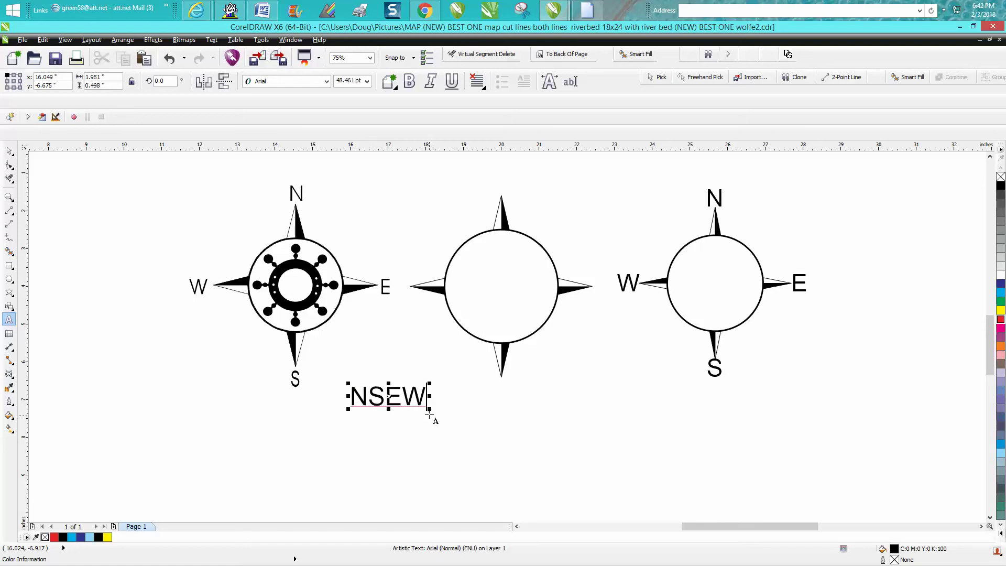
click(9, 153)
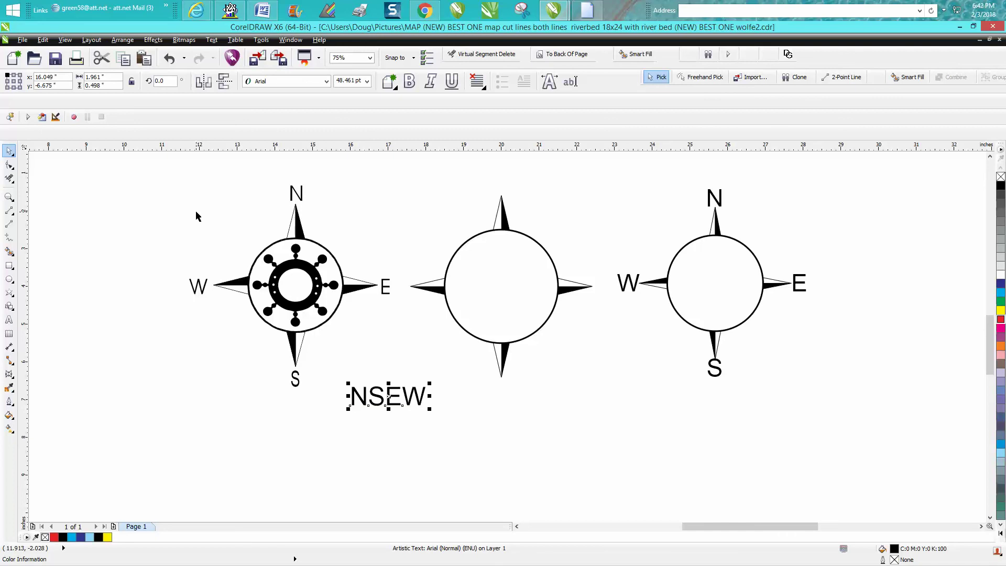
key(ctrl+k)
Step: Move the N letter to the middle compass's centre and the S, E, W letters beside it
drag(359, 397, 501, 286)
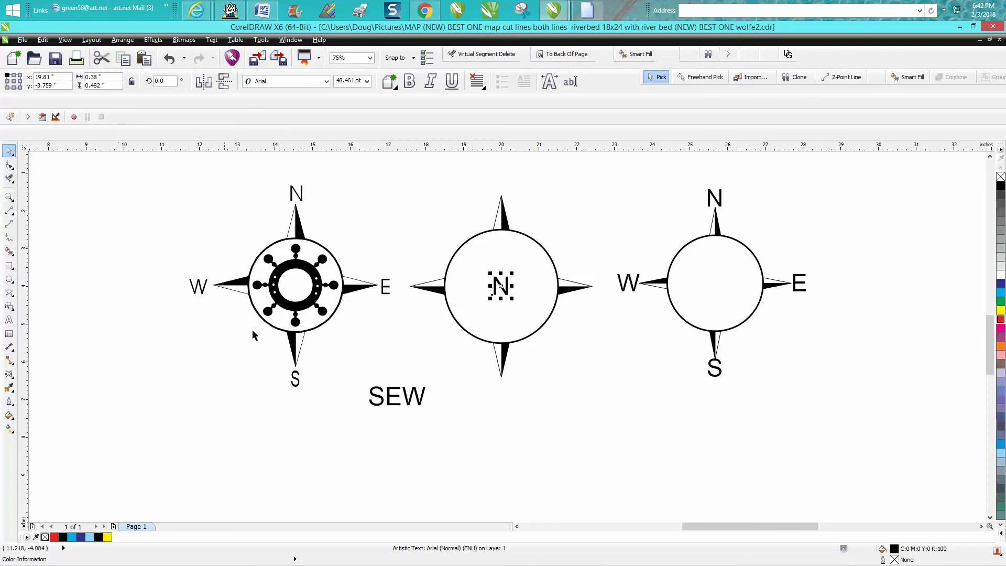
drag(350, 376, 438, 426)
drag(394, 395, 547, 356)
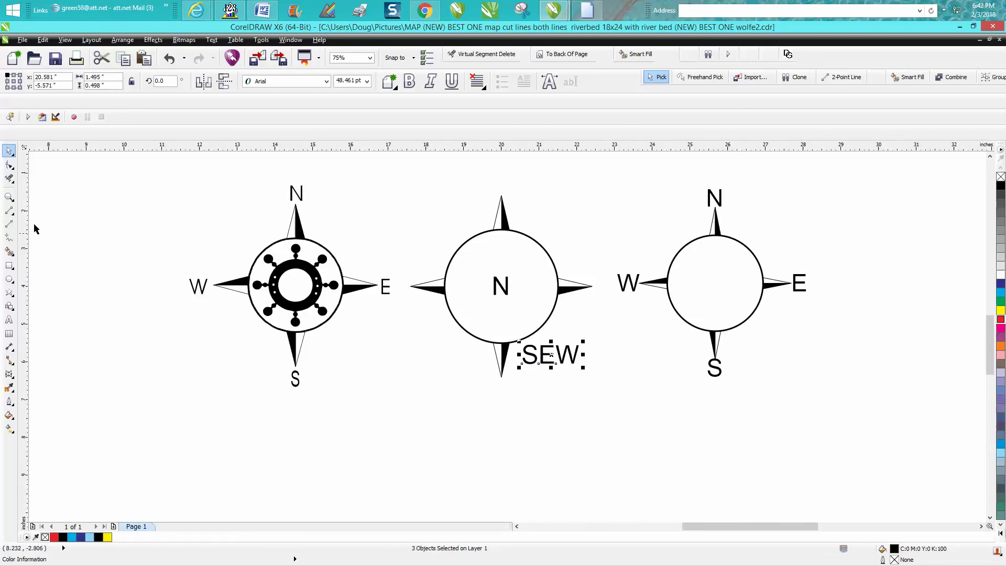
click(9, 196)
drag(380, 183, 645, 400)
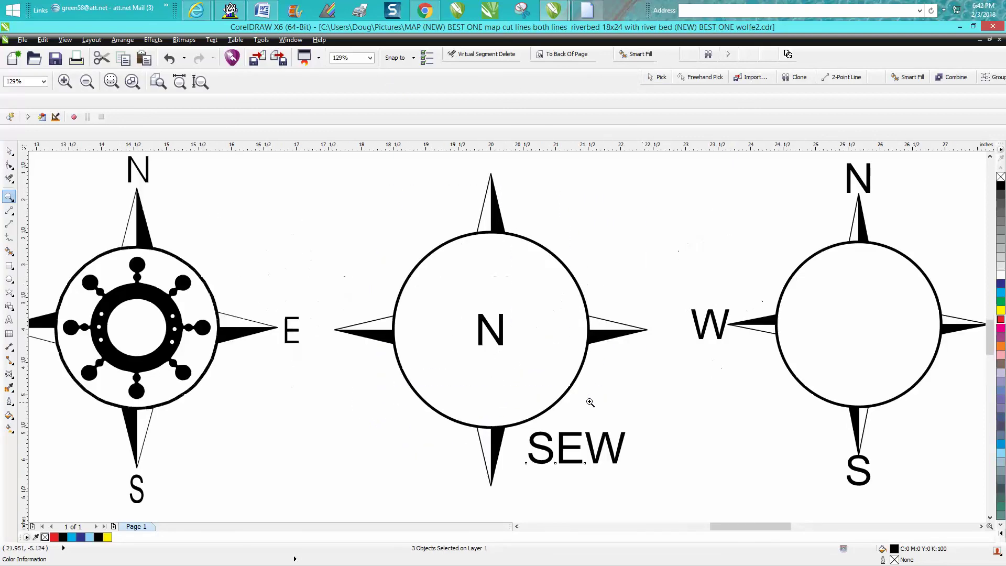
Step: Set the nudge distance to 2, test-nudge the N upward, then undo it
click(9, 152)
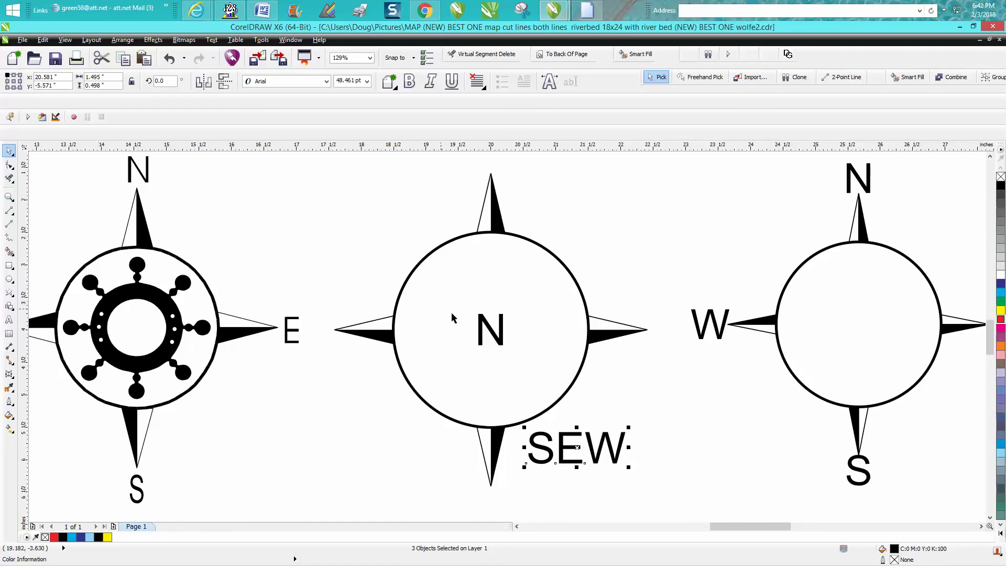
click(348, 232)
drag(265, 81, 229, 85)
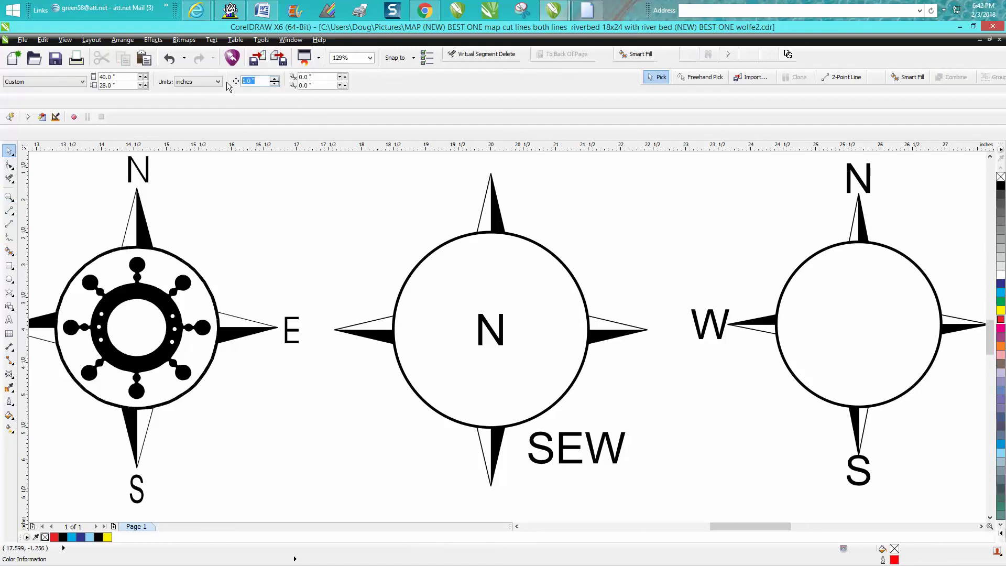
text(2.25)
click(502, 325)
key(Up)
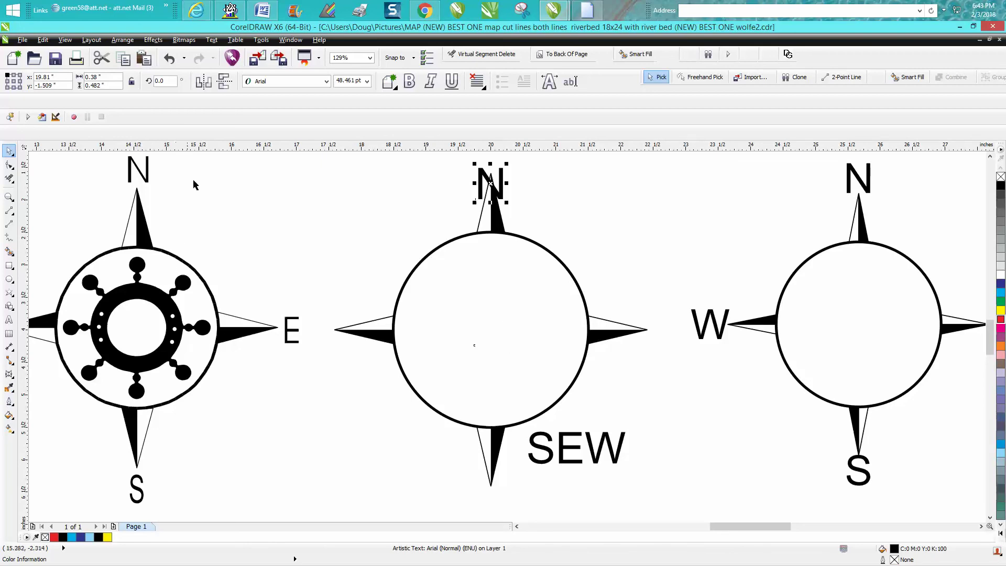
click(169, 58)
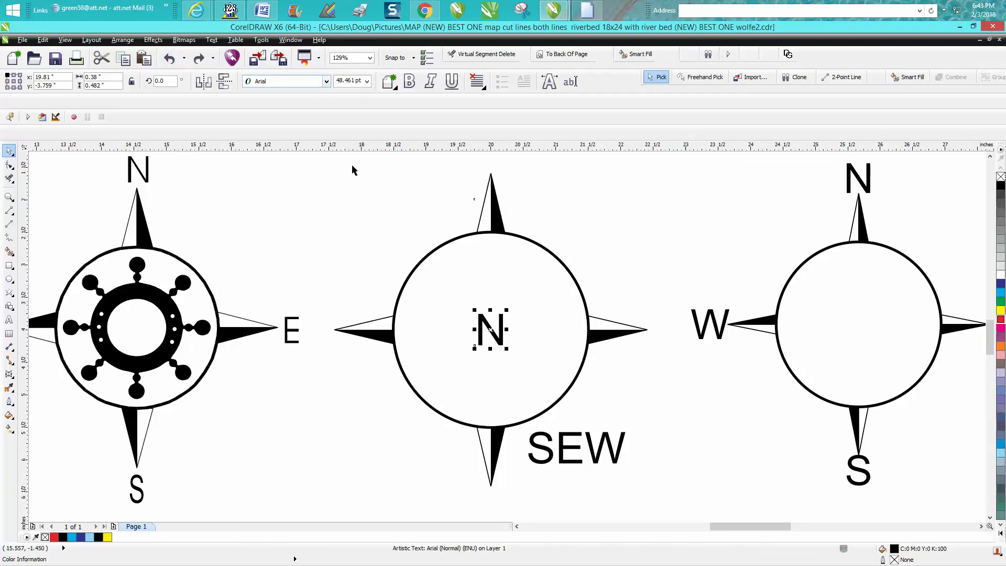
key(Escape)
Step: Change the nudge distance, then nudge the N up to the compass top and back to centre
click(257, 80)
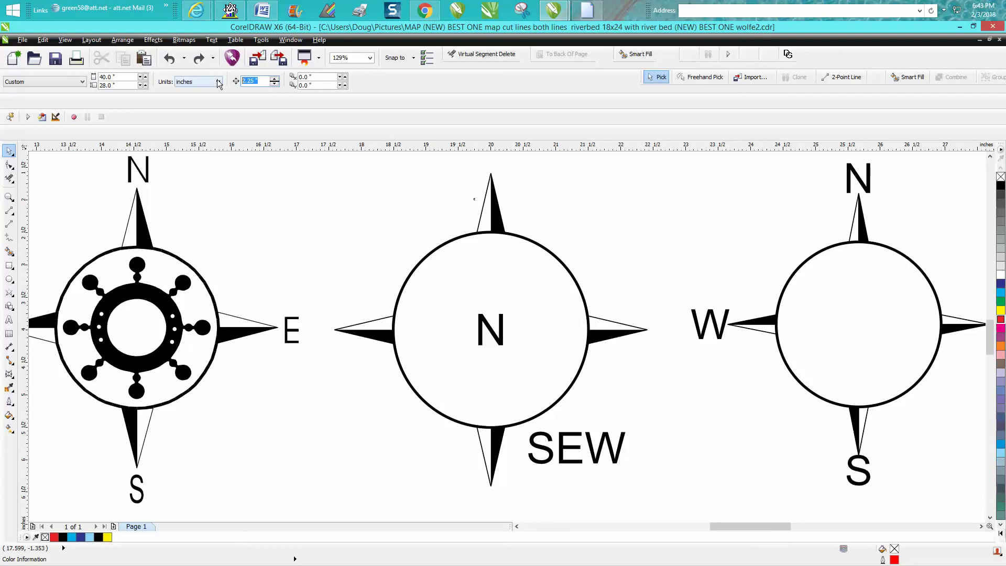
text(2.)
click(499, 320)
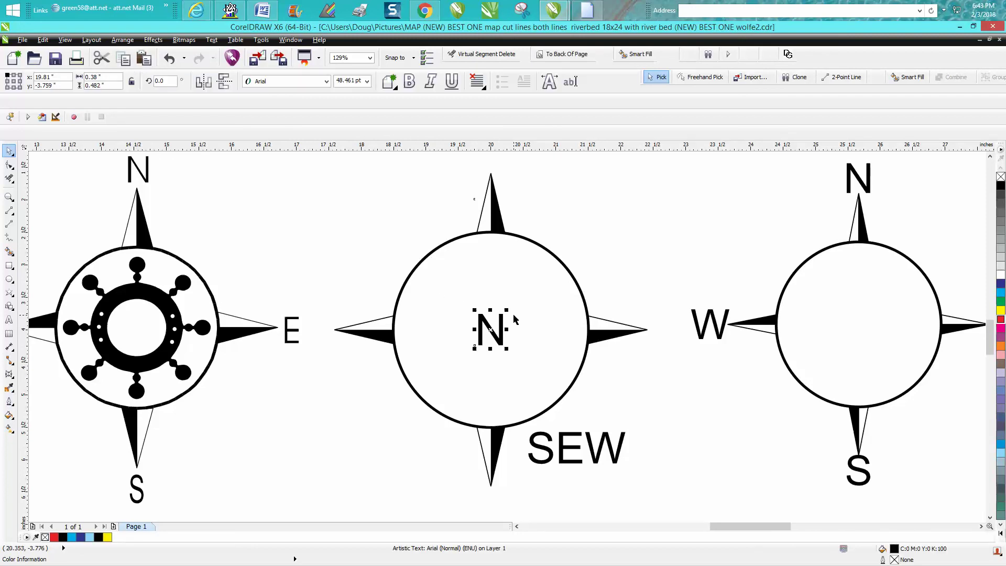
key(Up)
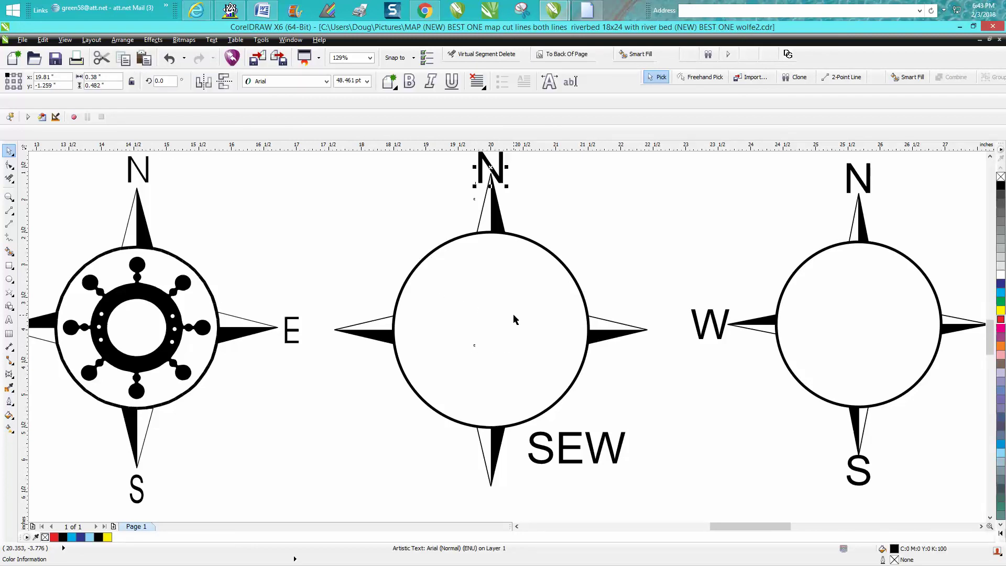
click(242, 180)
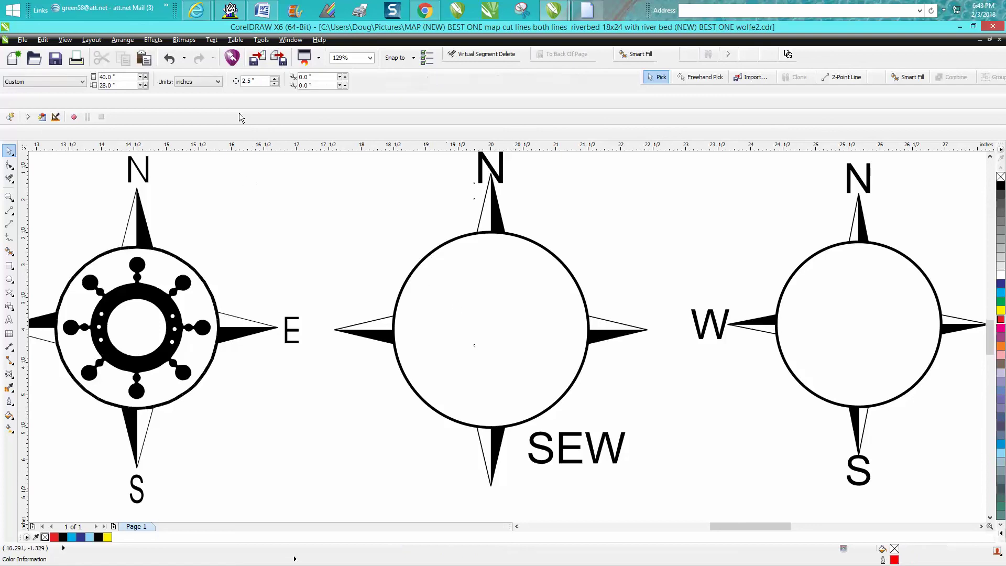
click(496, 173)
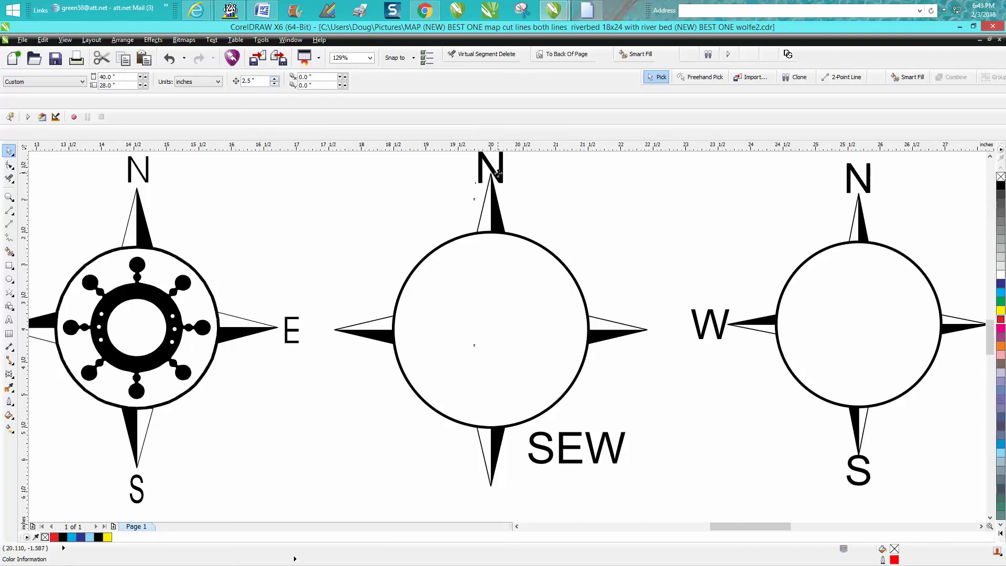
key(Down)
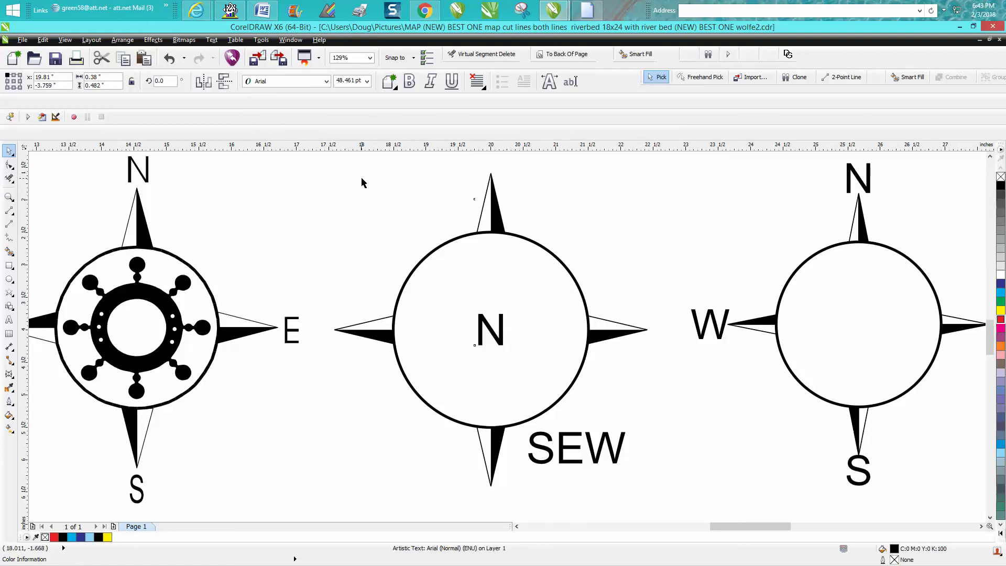
Step: Re-edit the nudge distance to 2.75 inches and reselect the centred N
click(362, 180)
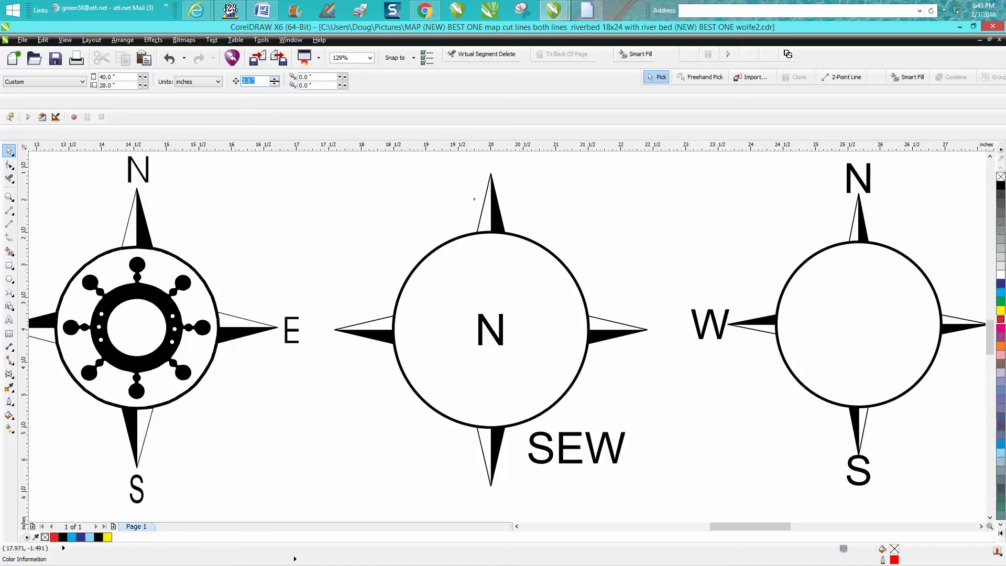
text(2.)
click(501, 336)
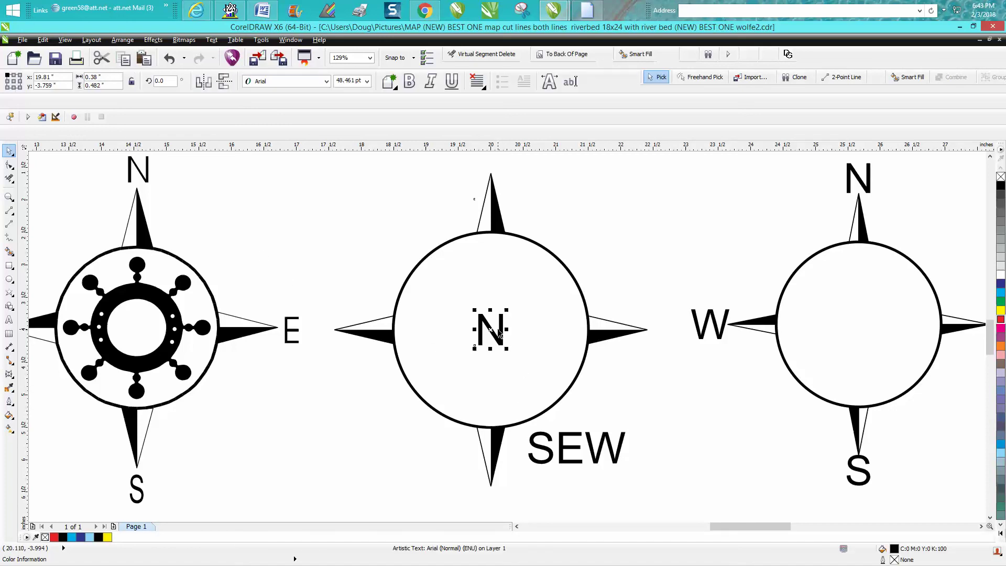
Step: Nudge N above the middle compass's top point and place S below its bottom point
key(Up)
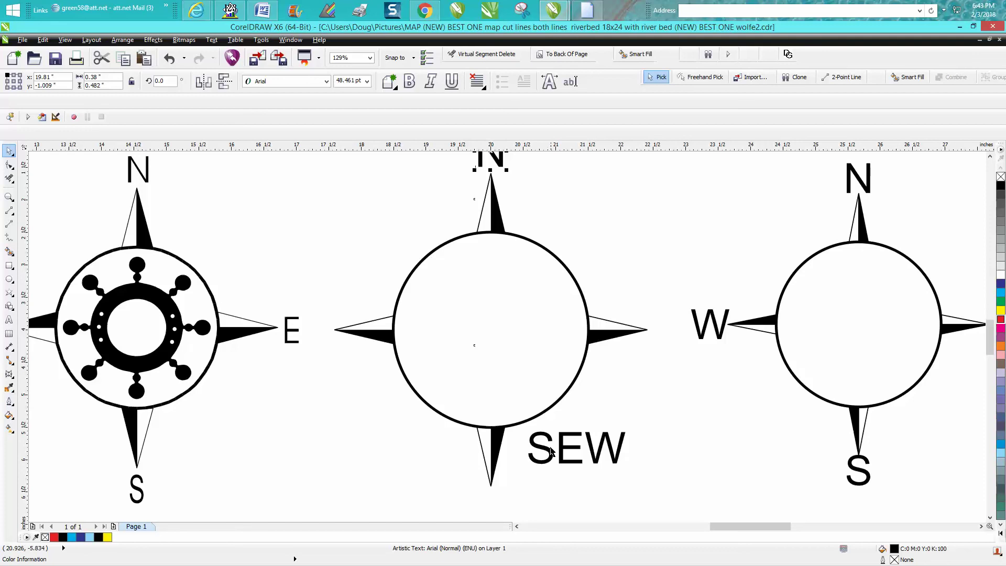
click(548, 437)
key(p)
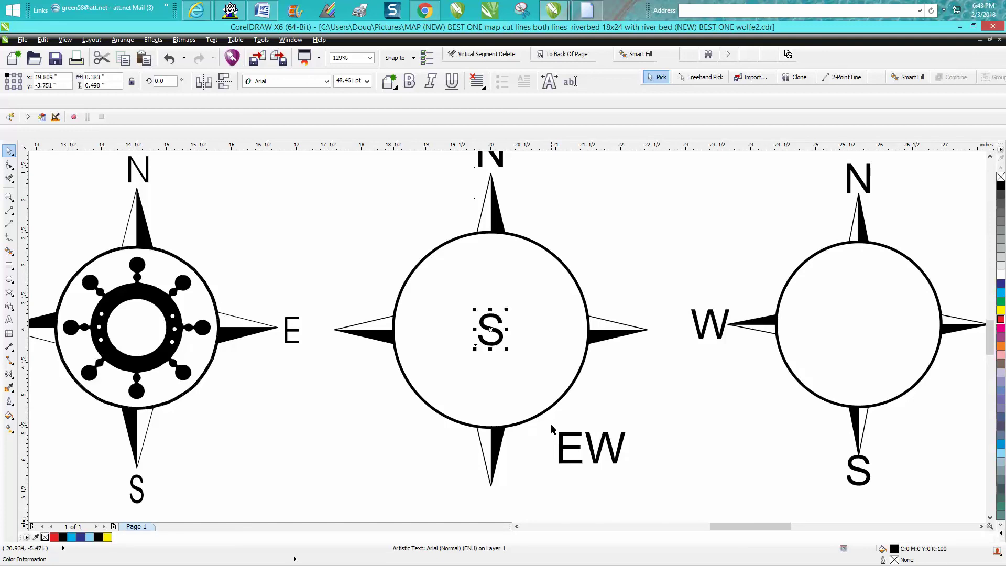
key(Down)
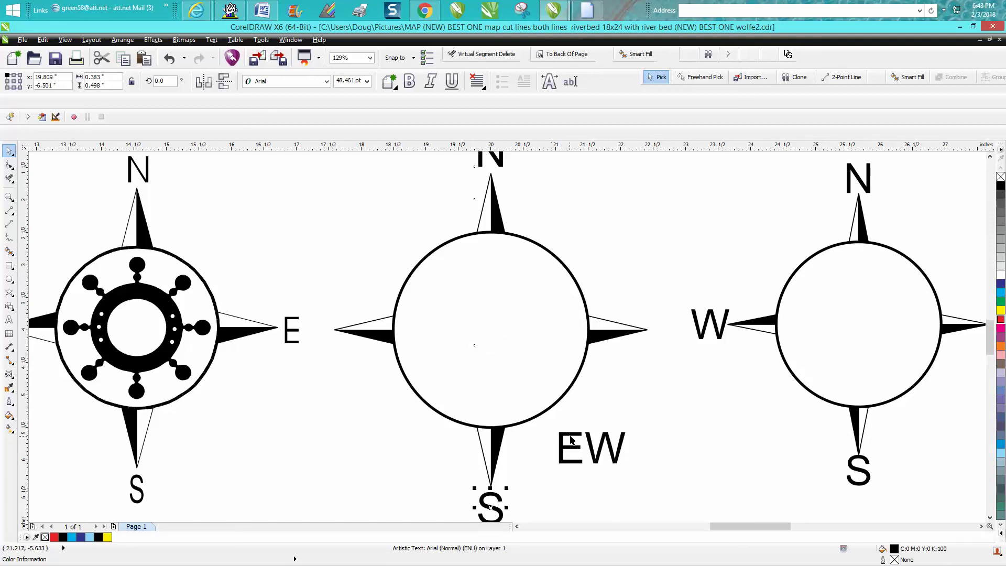
Step: Try centring E and W on the middle compass, undo both, and move the left compass's E onto its east point
click(573, 439)
key(p)
key(ctrl+z)
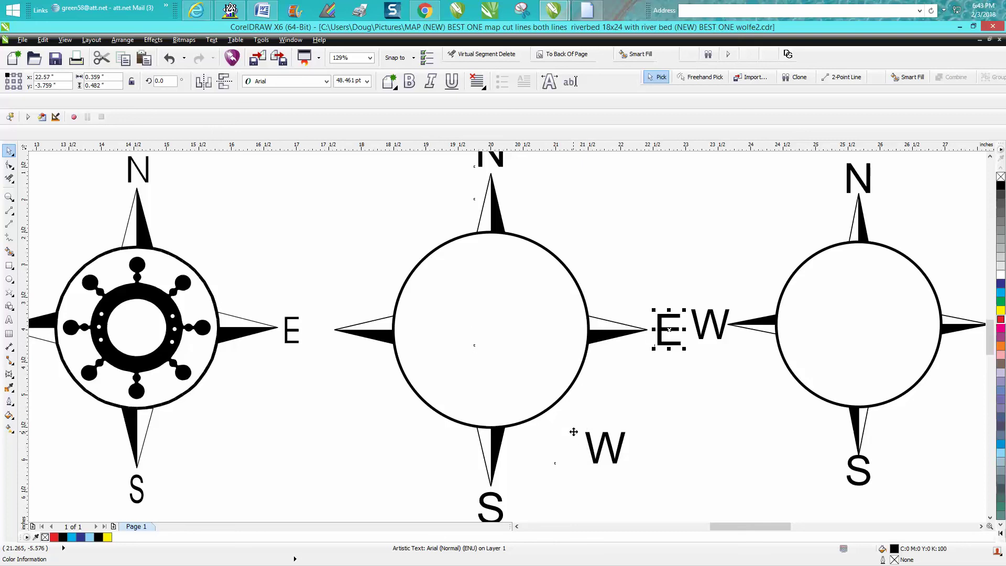
click(601, 445)
key(p)
key(ctrl+z)
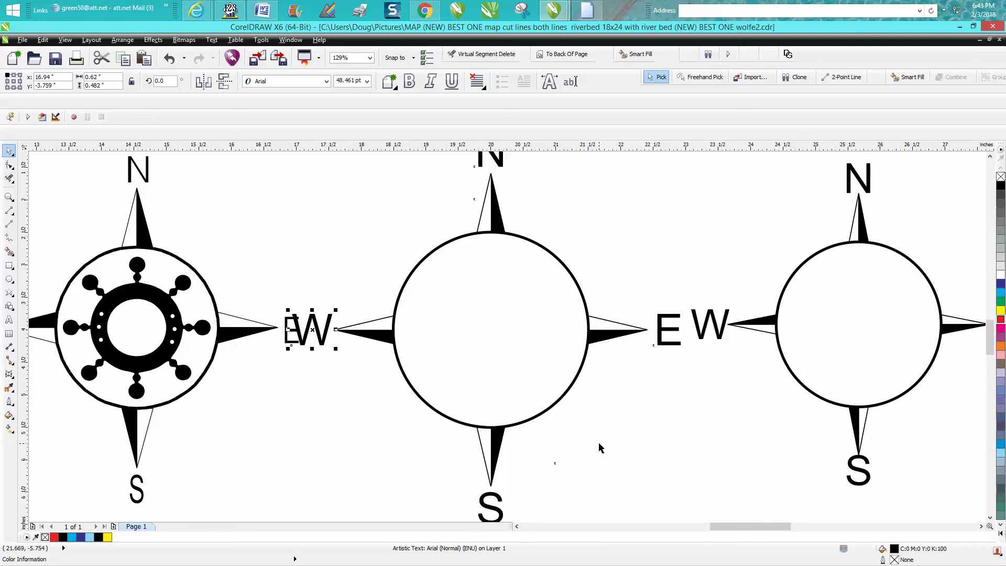
click(356, 406)
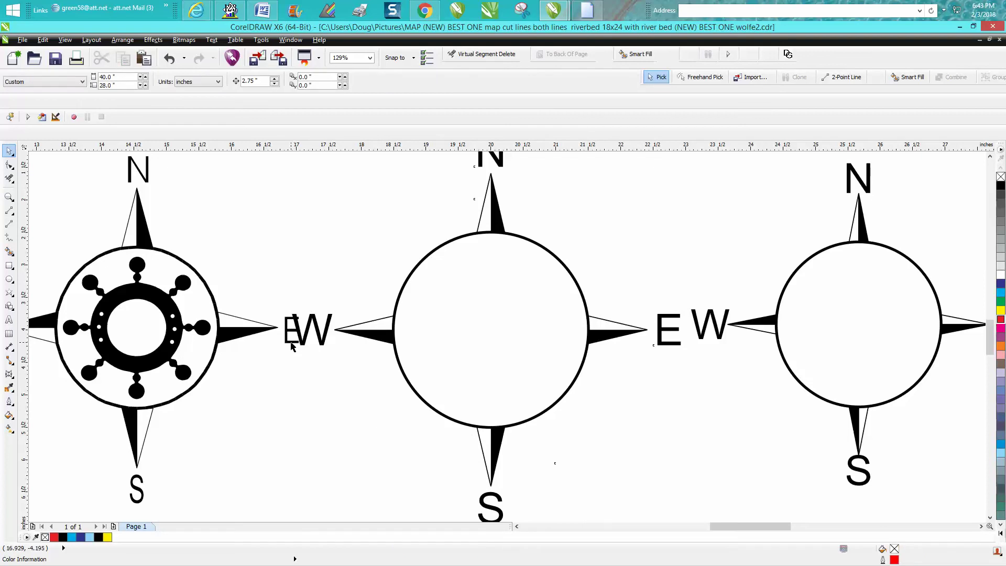
drag(292, 347, 234, 359)
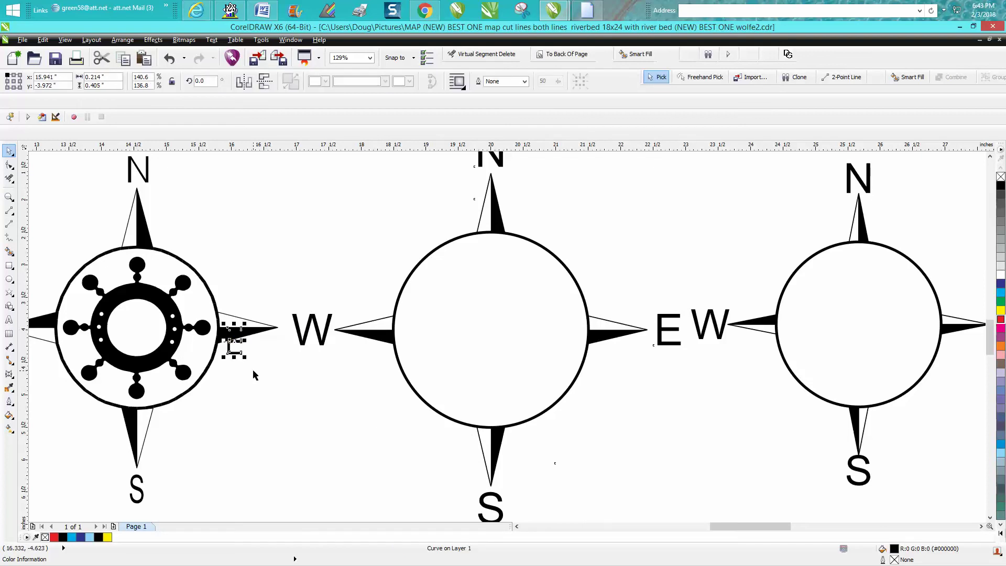
Step: Delete the plain right-hand compass, keeping the left and middle compasses
scroll(254, 374, down, 3)
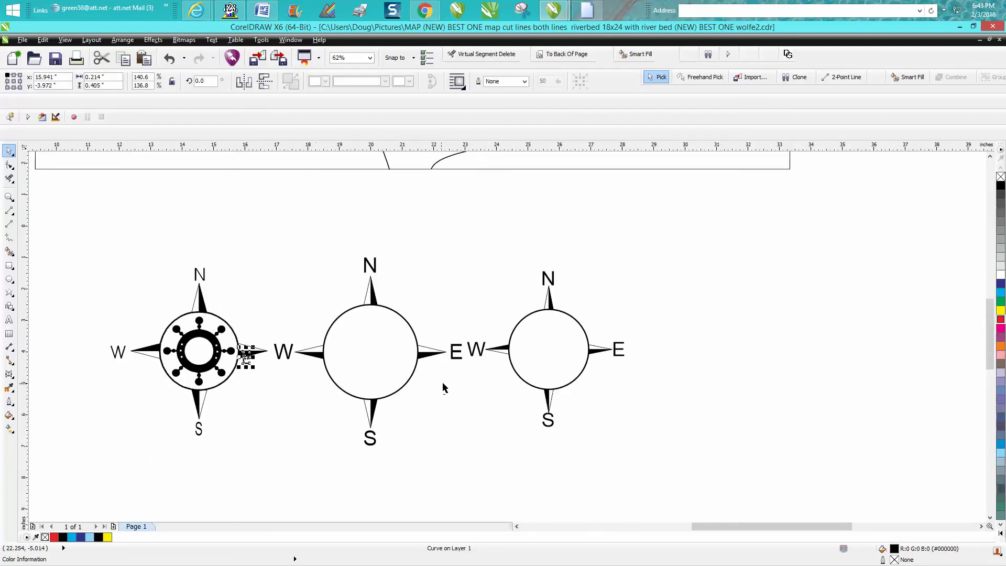
drag(461, 255, 653, 438)
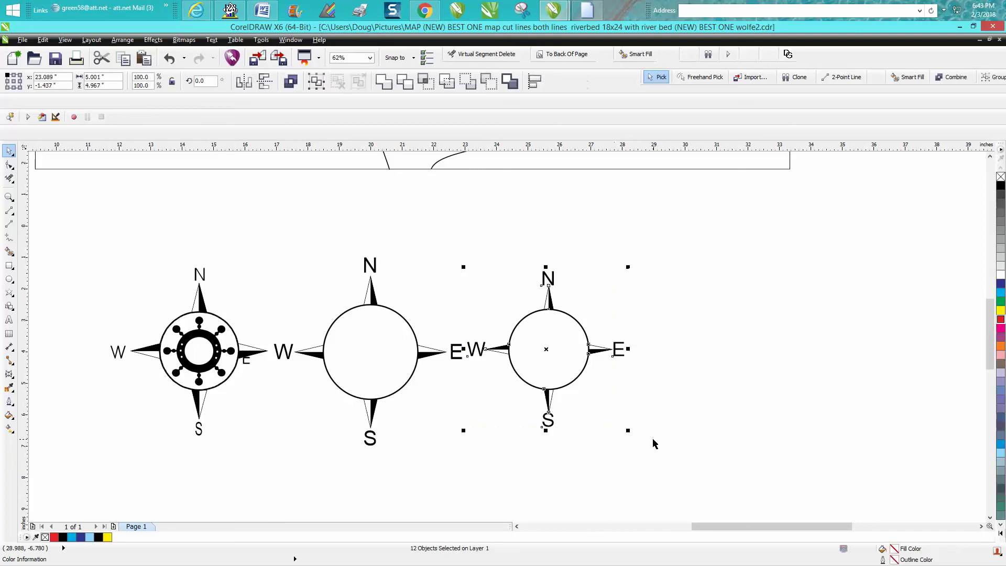
key(Delete)
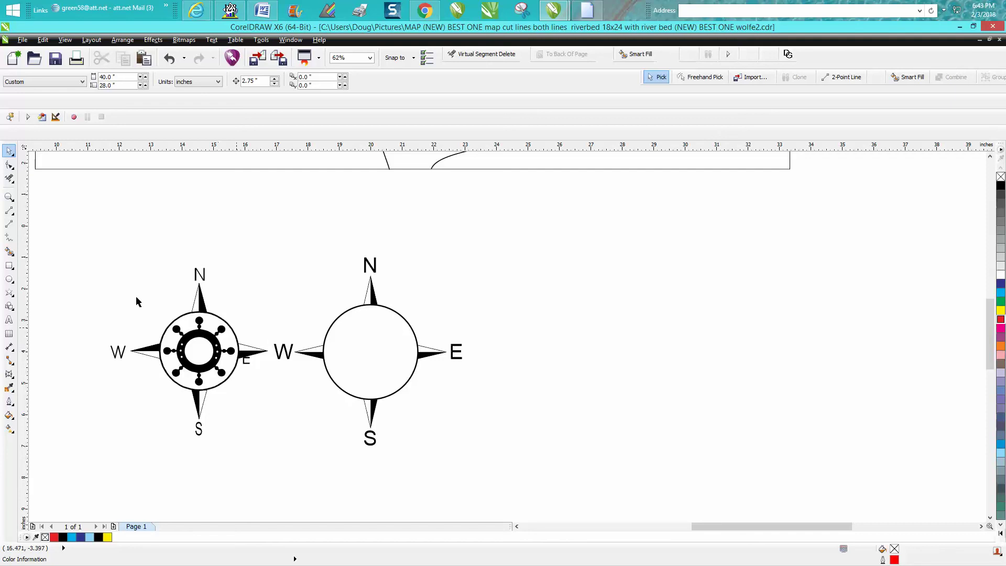
click(9, 197)
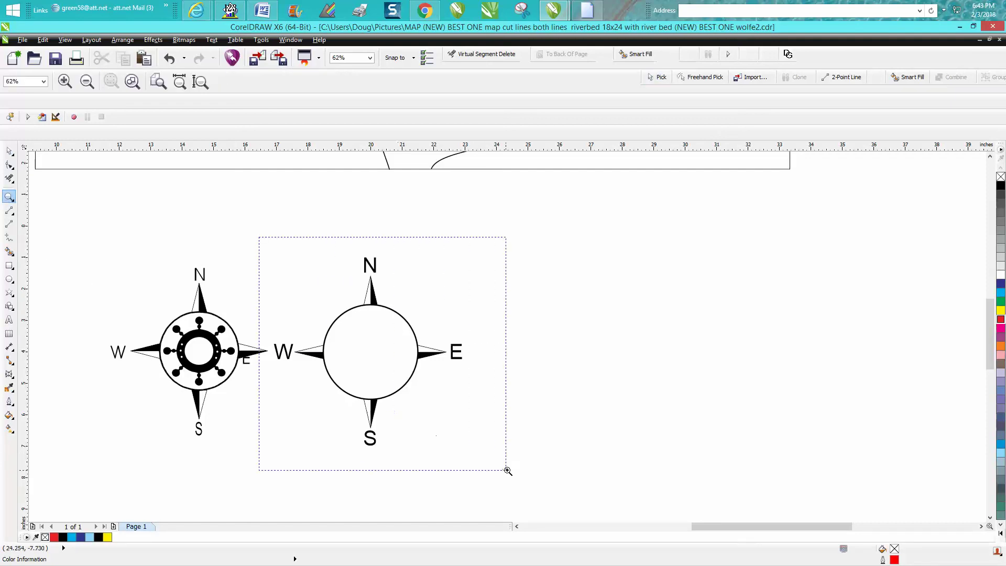